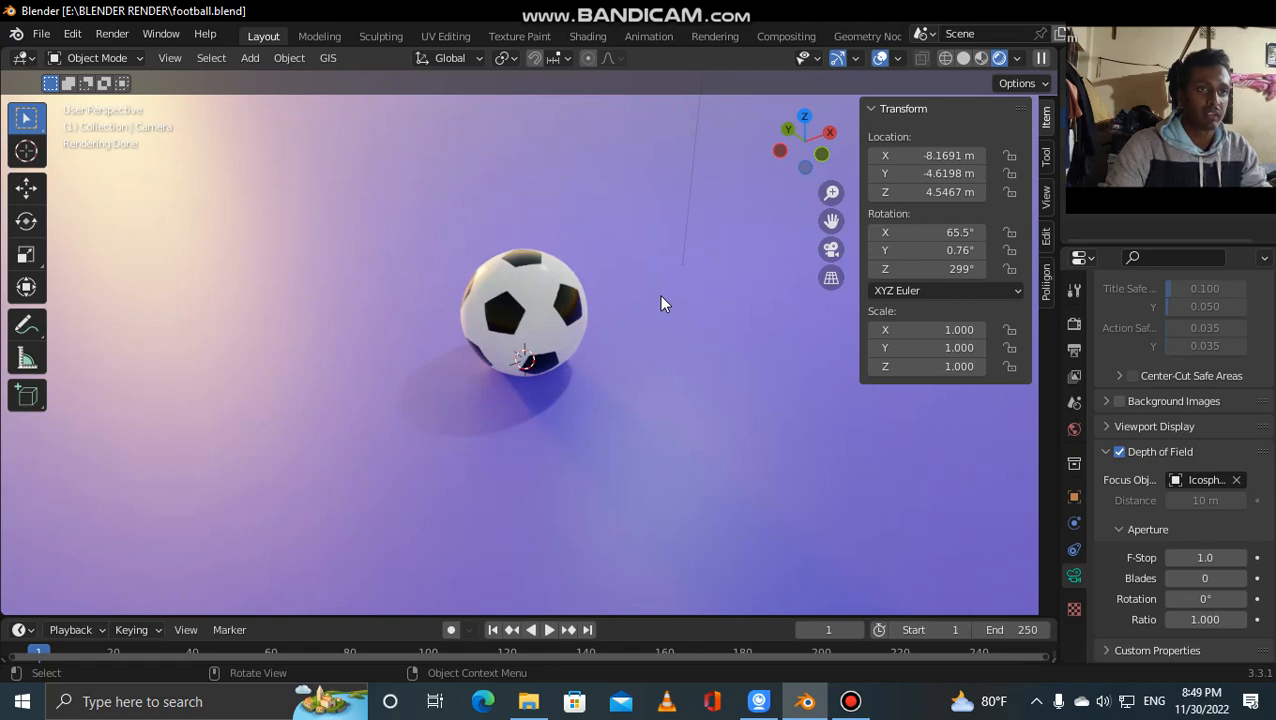
Step: Start a new General file
{"action": "middle_click_drag", "start_coordinate": [659, 295], "coordinate": [615, 292]}
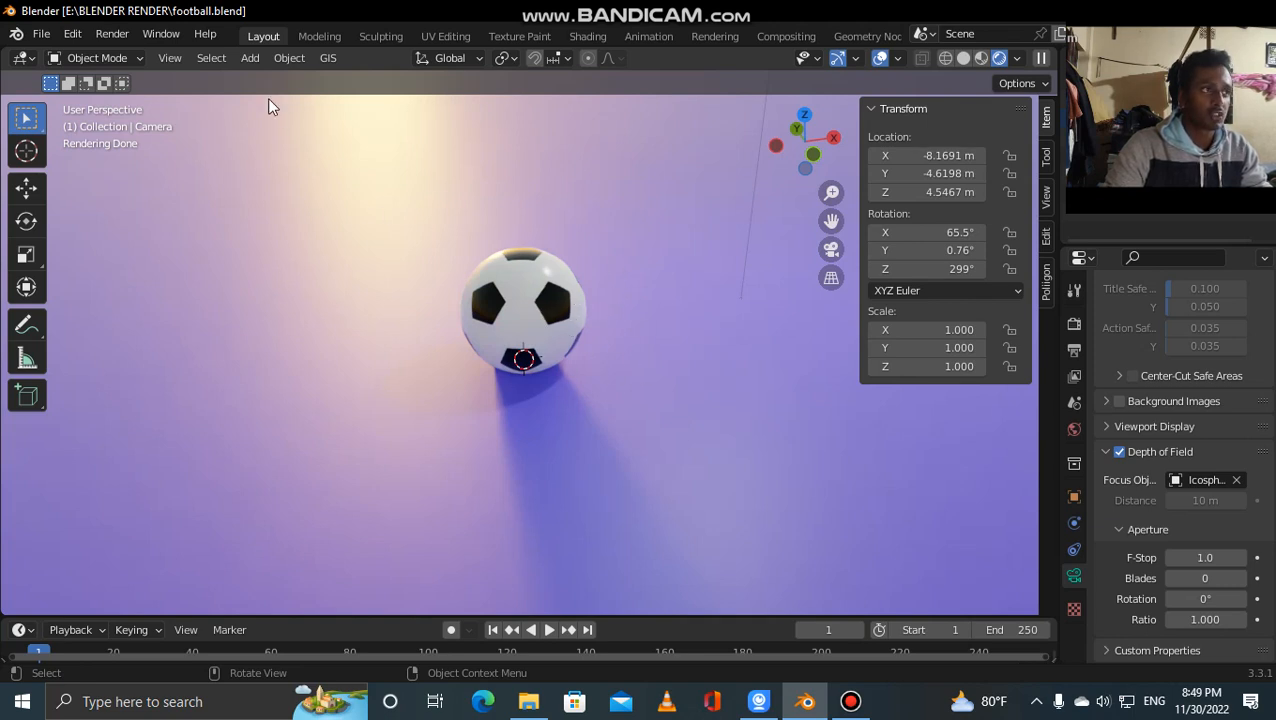
{"action": "left_click", "coordinate": [41, 34]}
{"action": "mouse_move", "coordinate": [172, 58]}
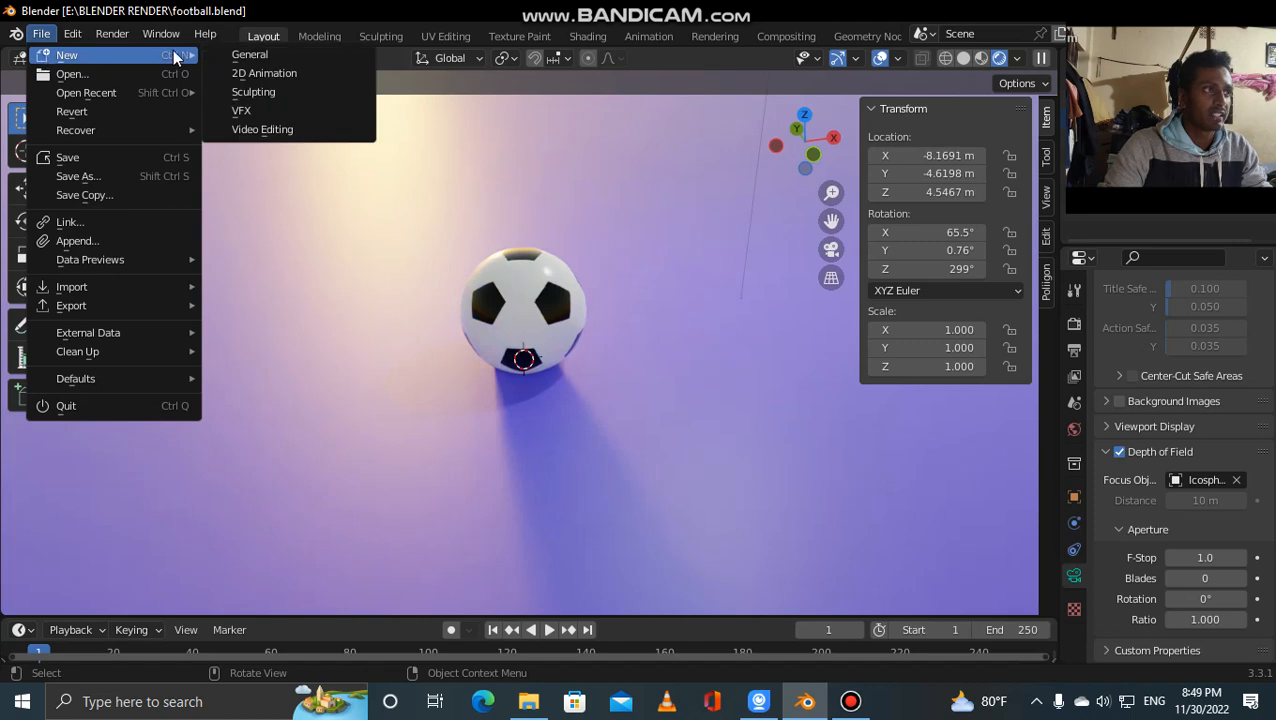
{"action": "left_click", "coordinate": [248, 56]}
Step: Delete the default cube from the scene
{"action": "middle_click_drag", "start_coordinate": [790, 305], "coordinate": [430, 303]}
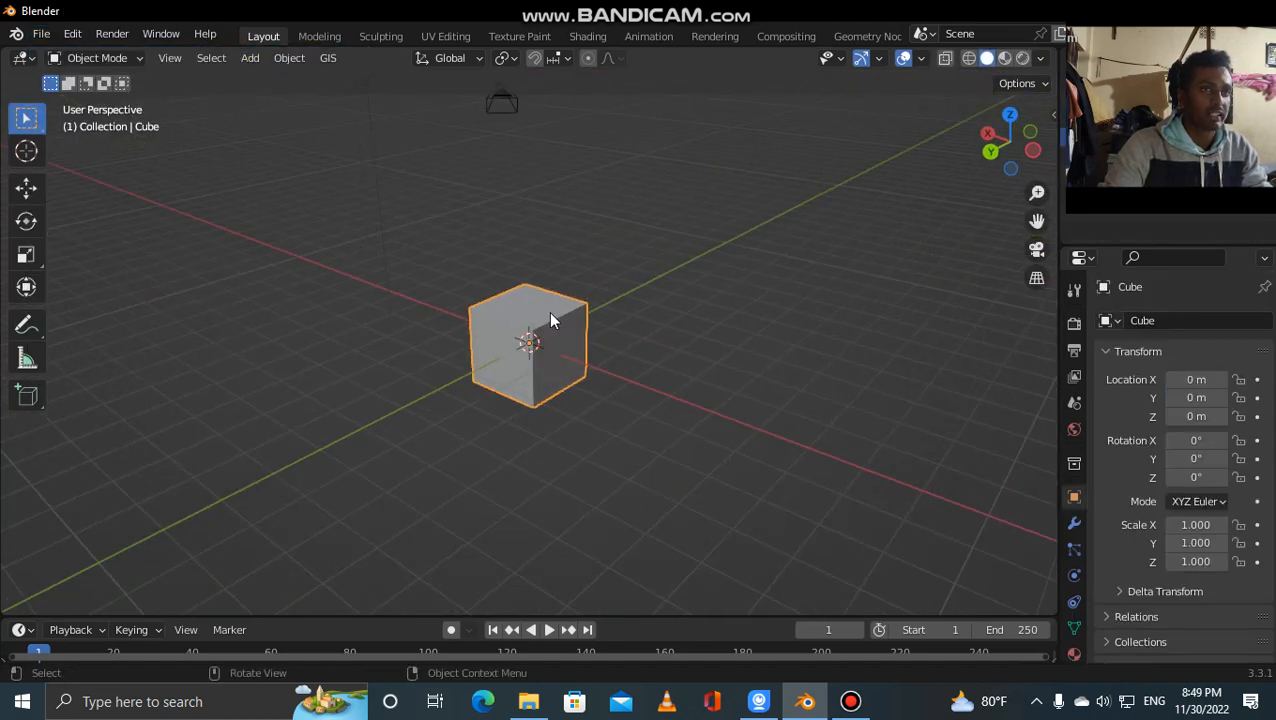
{"action": "middle_click_drag", "start_coordinate": [644, 376], "coordinate": [598, 213]}
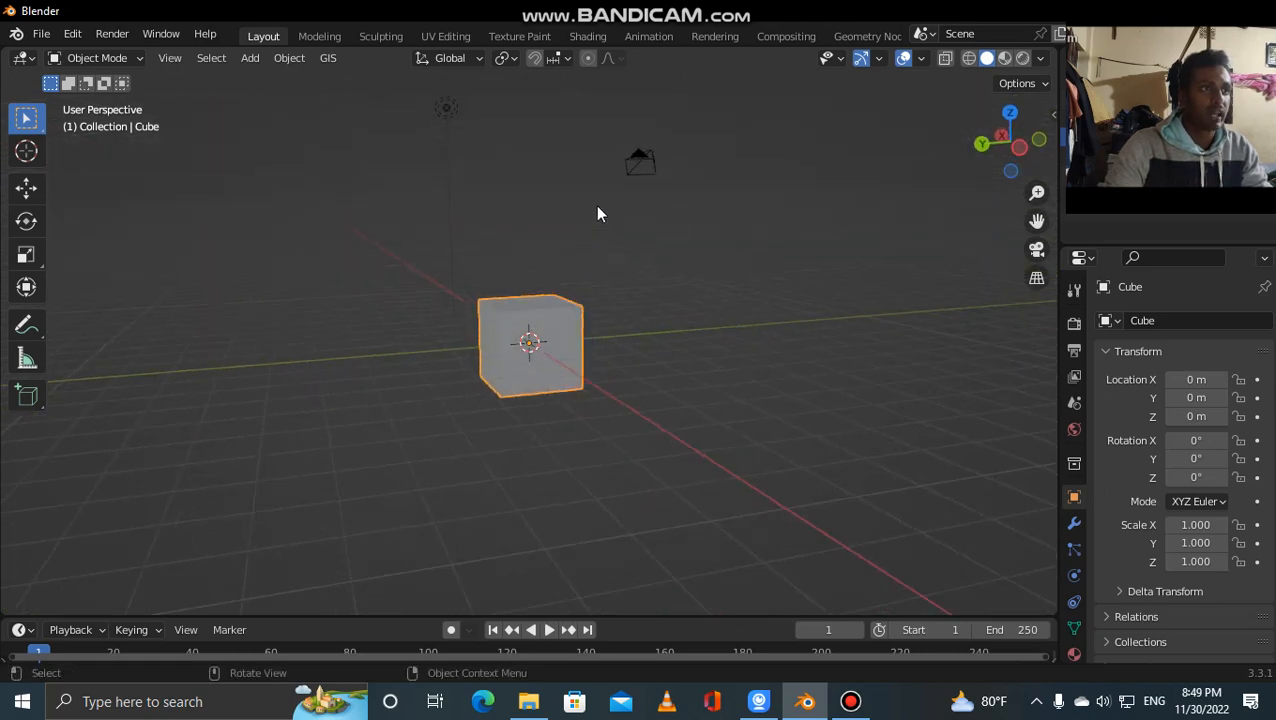
{"action": "left_click", "coordinate": [447, 110]}
{"action": "left_click", "coordinate": [537, 328]}
{"action": "middle_click_drag", "start_coordinate": [740, 370], "coordinate": [817, 401]}
{"action": "key", "text": "x"}
{"action": "left_click", "coordinate": [679, 375]}
Step: Add an ico sphere mesh at the world origin
{"action": "middle_click_drag", "start_coordinate": [709, 375], "coordinate": [613, 378]}
{"action": "key", "text": "shift+a"}
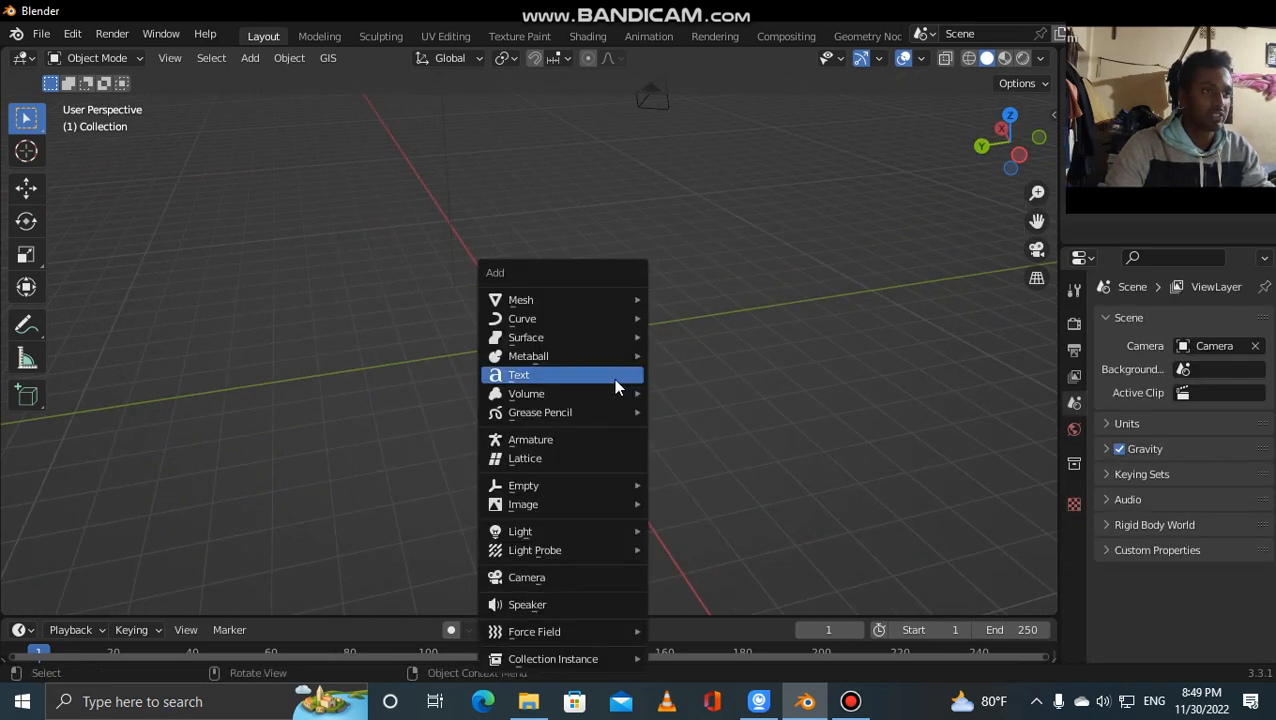
{"action": "mouse_move", "coordinate": [604, 300]}
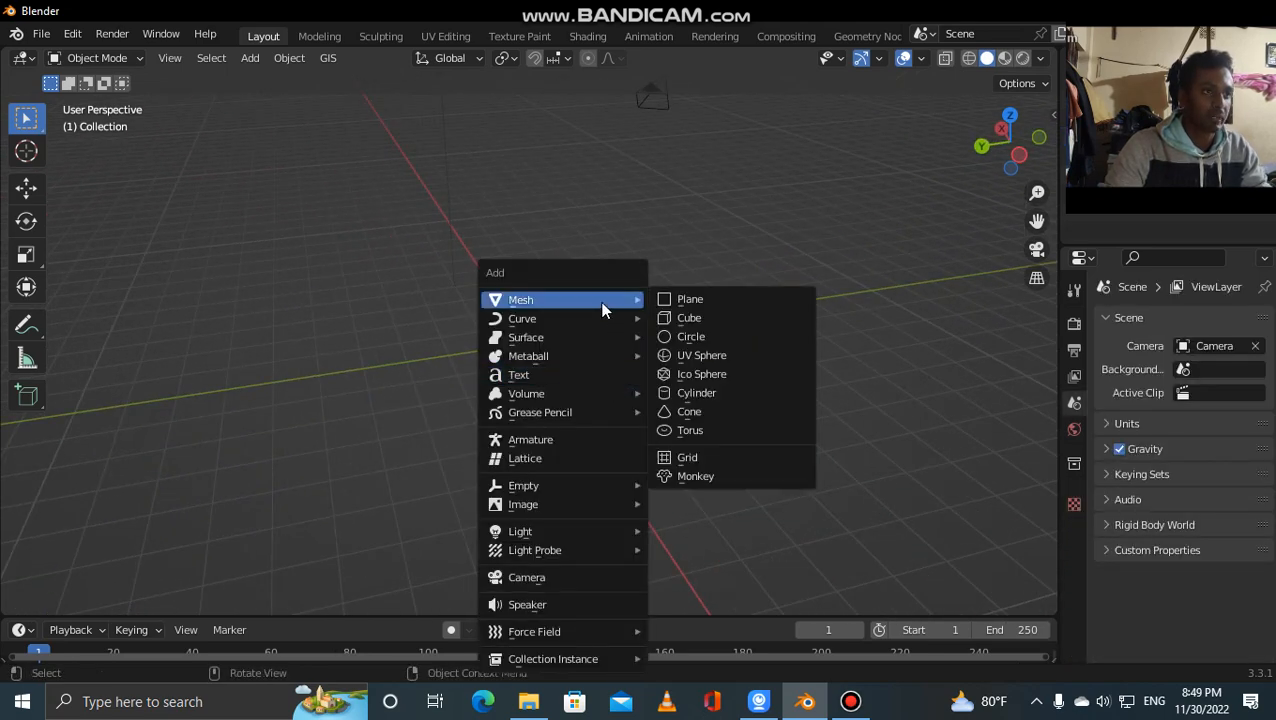
{"action": "left_click", "coordinate": [714, 373]}
Step: Set the new ico sphere's subdivisions to 1
{"action": "middle_click_drag", "start_coordinate": [714, 375], "coordinate": [677, 386]}
{"action": "scroll", "coordinate": [676, 386], "scroll_direction": "up", "scroll_amount": 1}
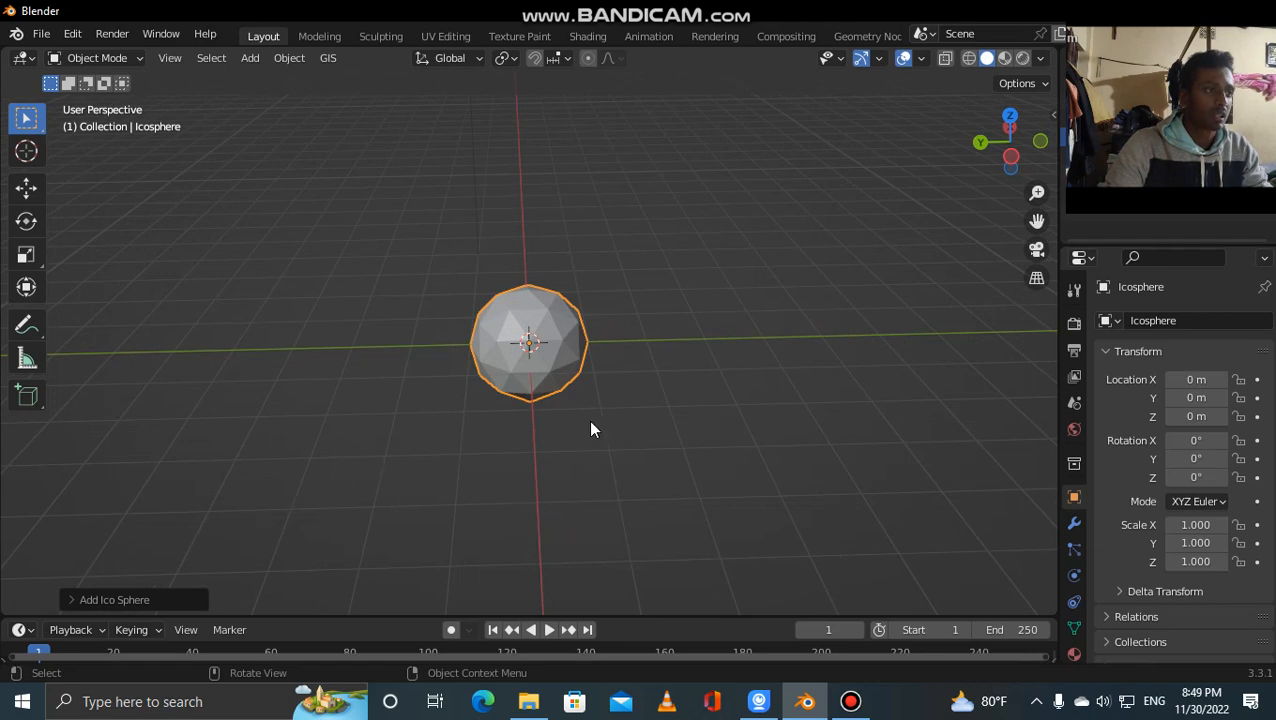
{"action": "scroll", "coordinate": [614, 410], "scroll_direction": "up", "scroll_amount": 5}
{"action": "middle_click_drag", "start_coordinate": [614, 410], "coordinate": [574, 414]}
{"action": "scroll", "coordinate": [591, 370], "scroll_direction": "down", "scroll_amount": 2}
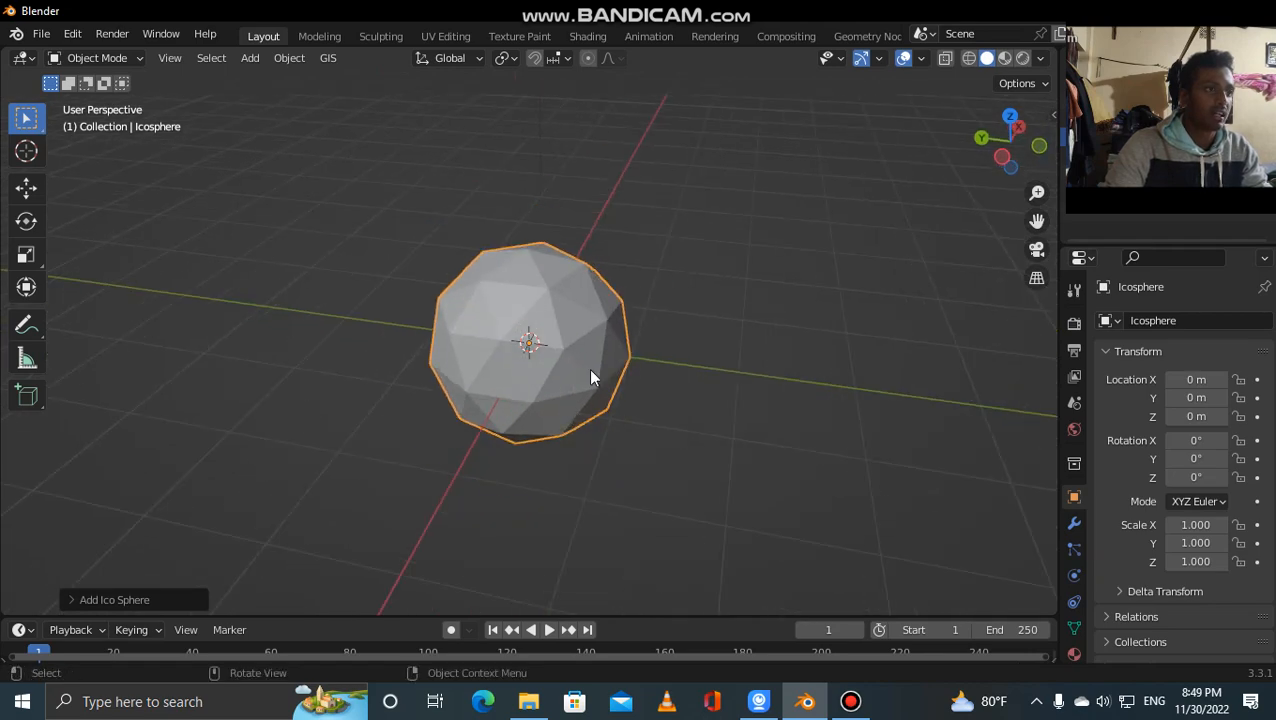
{"action": "left_click", "coordinate": [69, 599]}
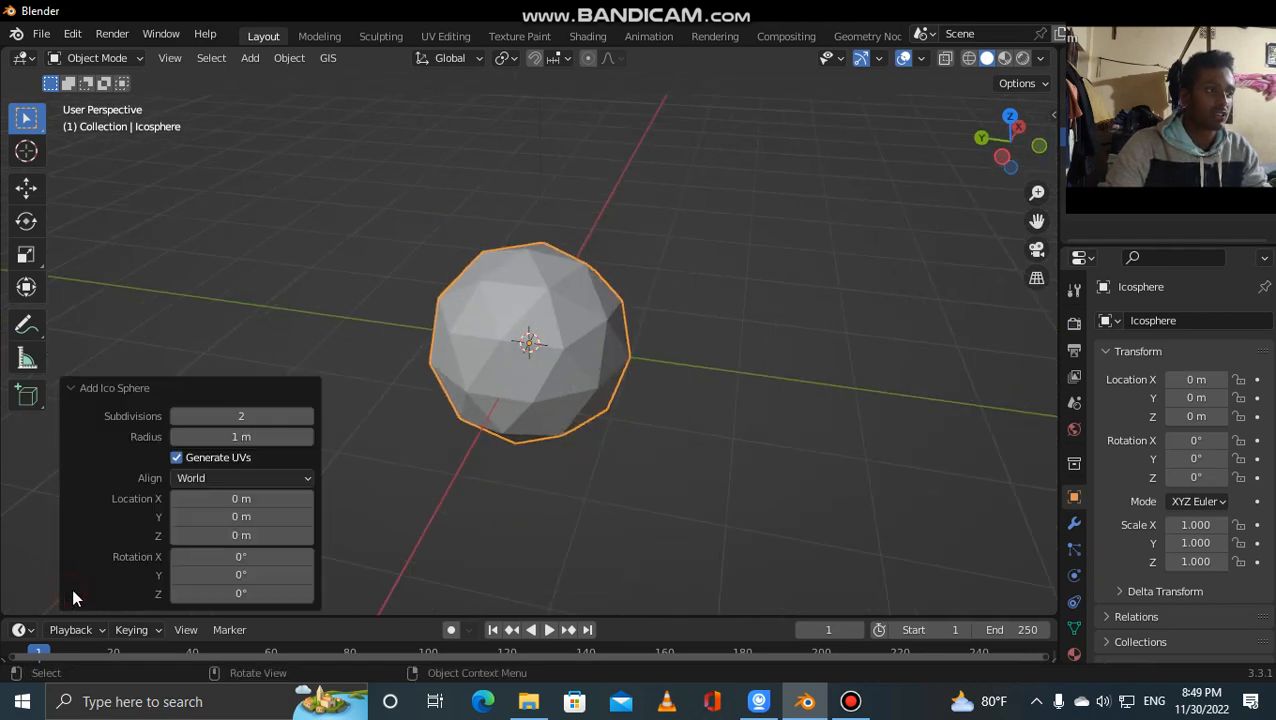
{"action": "left_click", "coordinate": [176, 417]}
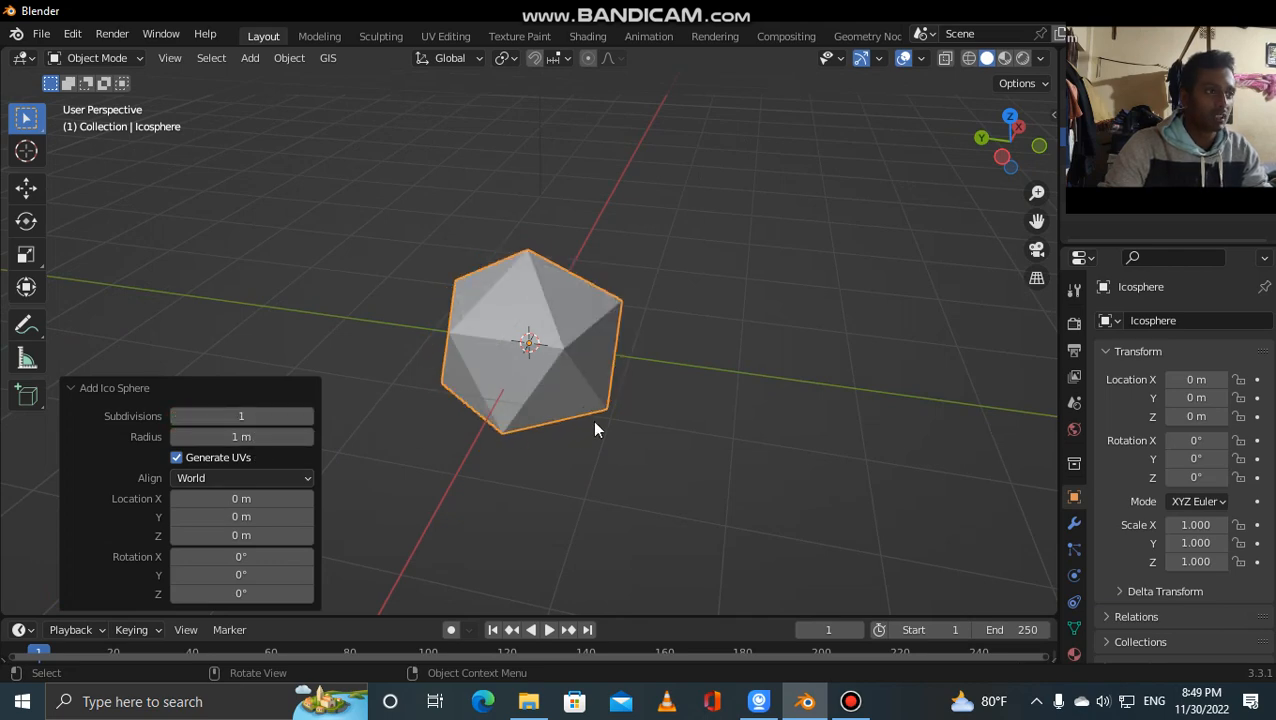
{"action": "middle_click_drag", "start_coordinate": [756, 396], "coordinate": [689, 390]}
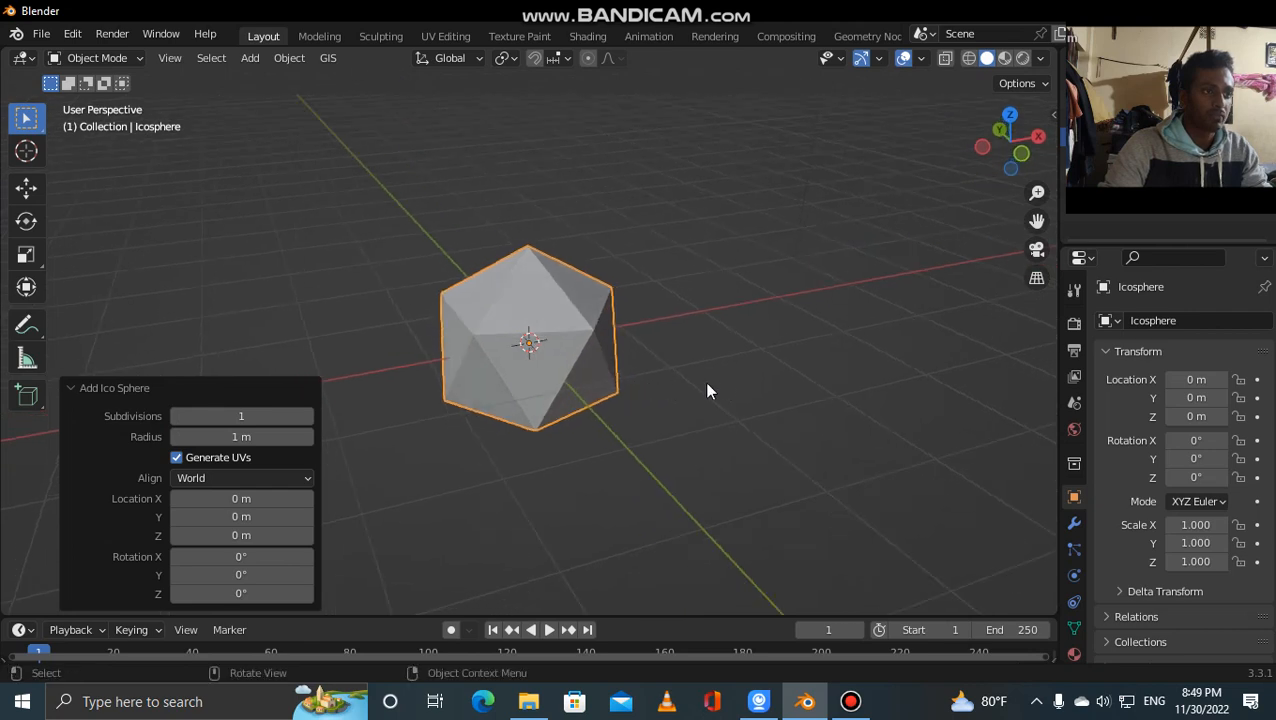
Step: Add a Bevel modifier to the icosphere, affecting vertices, with an amount of 0.35 m
{"action": "left_click", "coordinate": [726, 390]}
{"action": "left_click", "coordinate": [529, 341]}
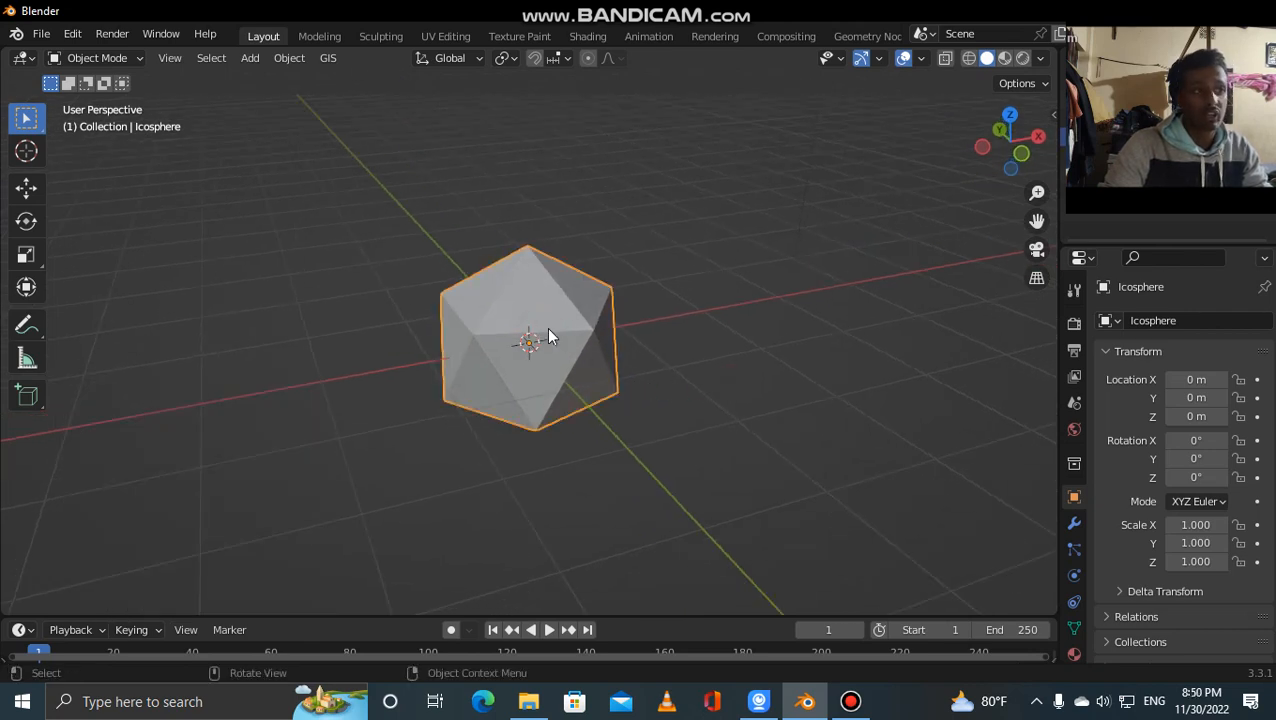
{"action": "left_click", "coordinate": [1075, 525]}
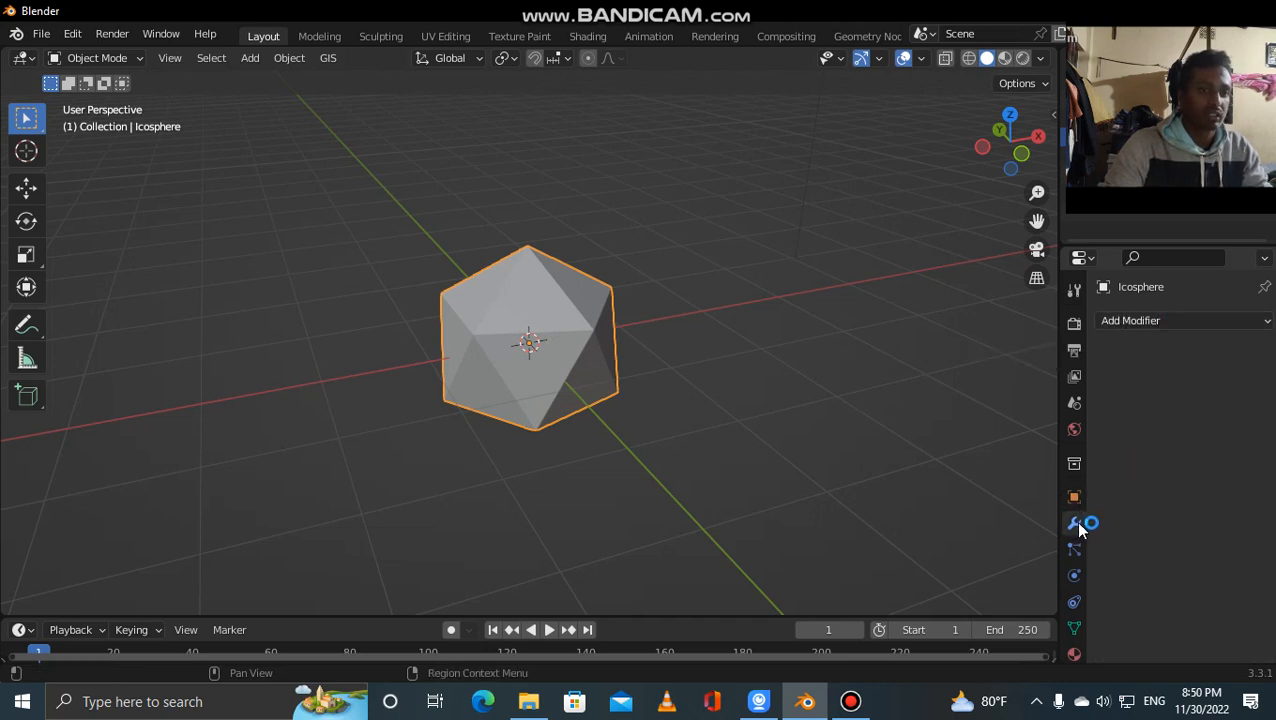
{"action": "left_click", "coordinate": [1158, 322]}
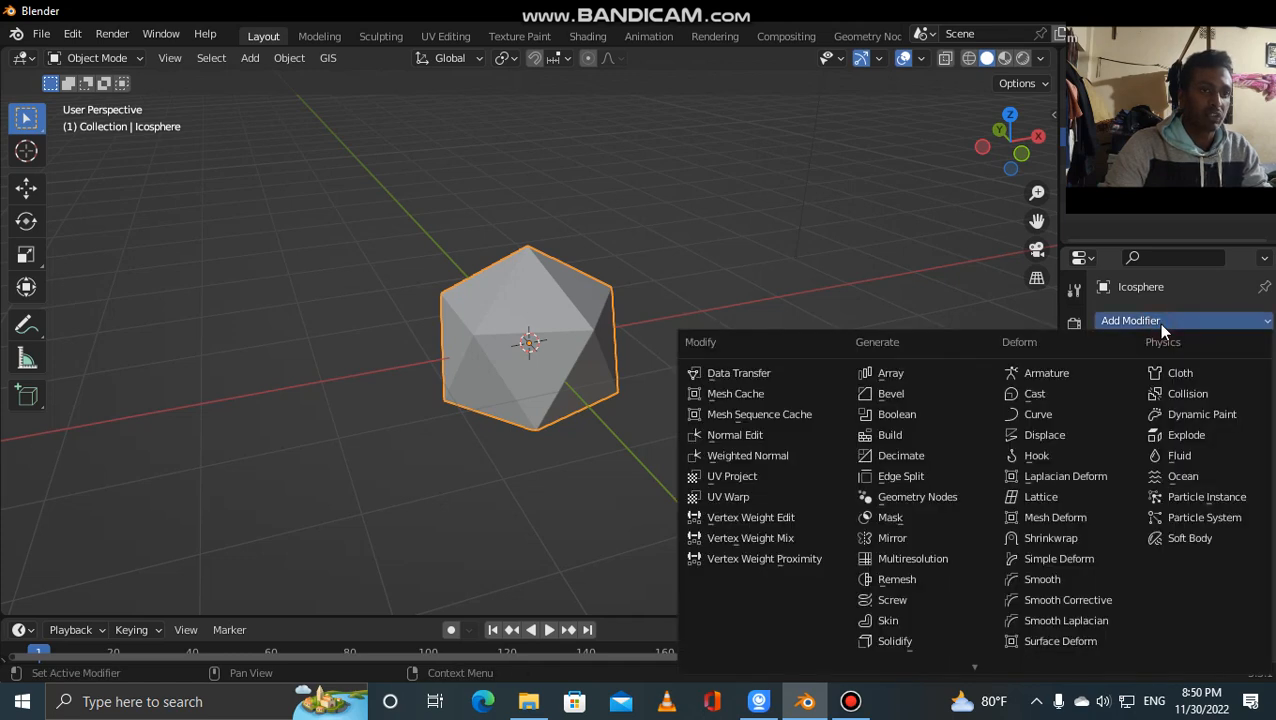
{"action": "left_click", "coordinate": [908, 397]}
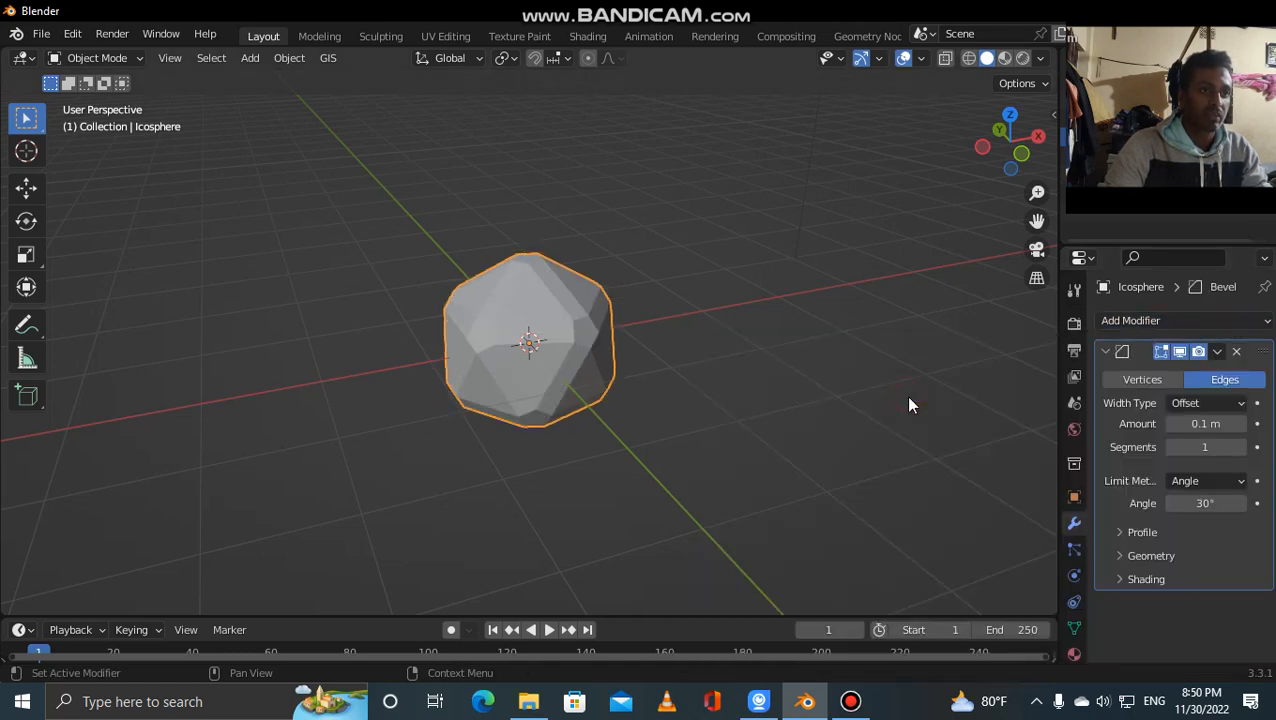
{"action": "left_click", "coordinate": [1157, 378]}
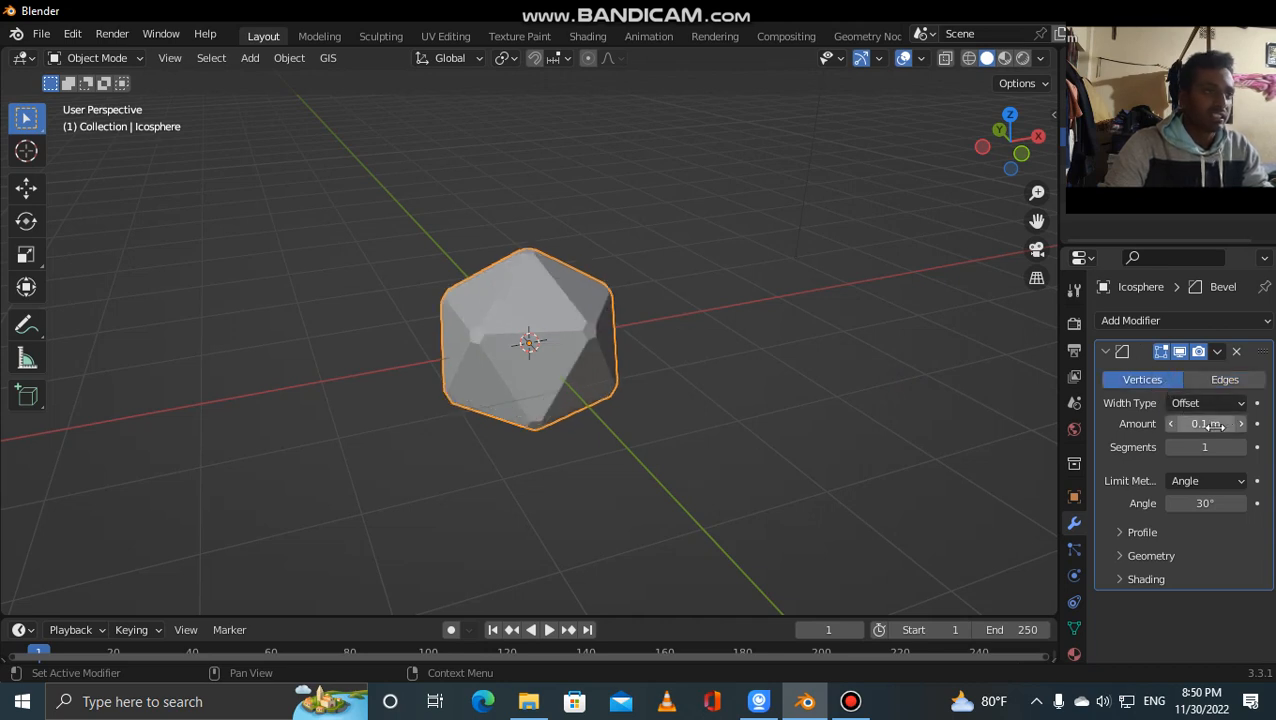
{"action": "left_click_drag", "start_coordinate": [1213, 425], "coordinate": [1275, 425]}
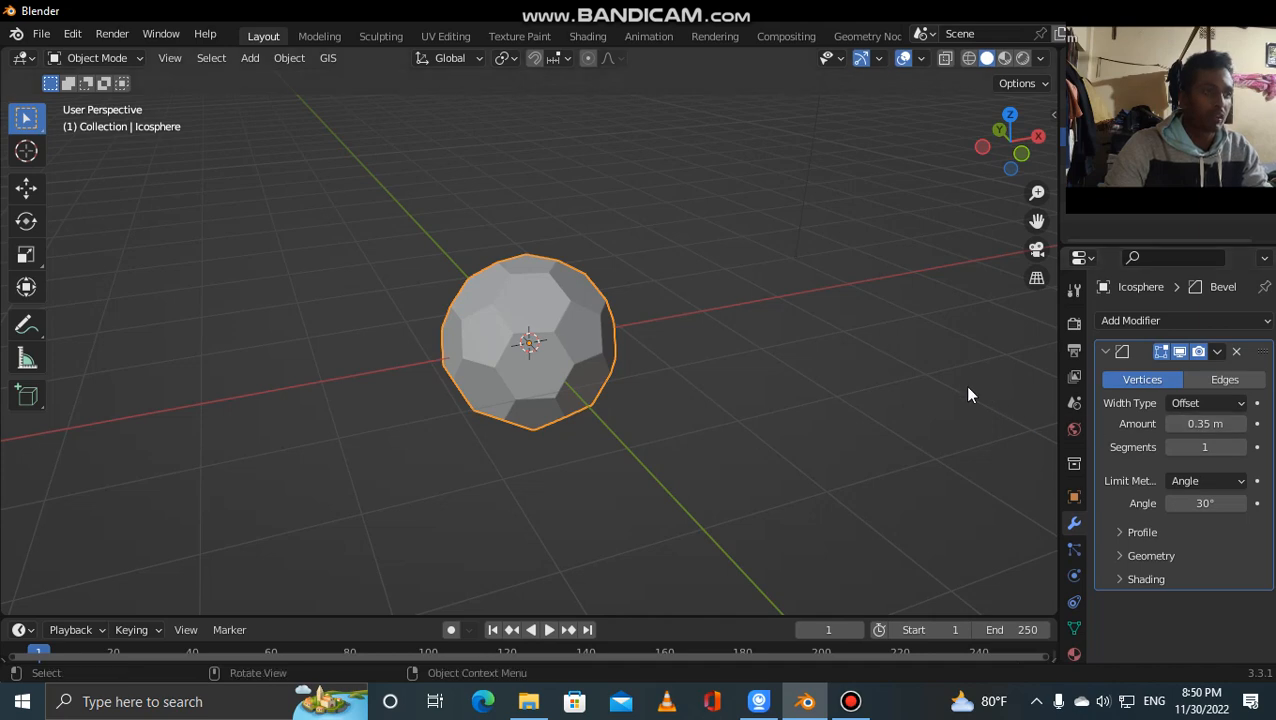
Step: Apply the Bevel modifier to the icosphere
{"action": "middle_click_drag", "start_coordinate": [914, 384], "coordinate": [1000, 425]}
{"action": "scroll", "coordinate": [806, 372], "scroll_direction": "up", "scroll_amount": 2}
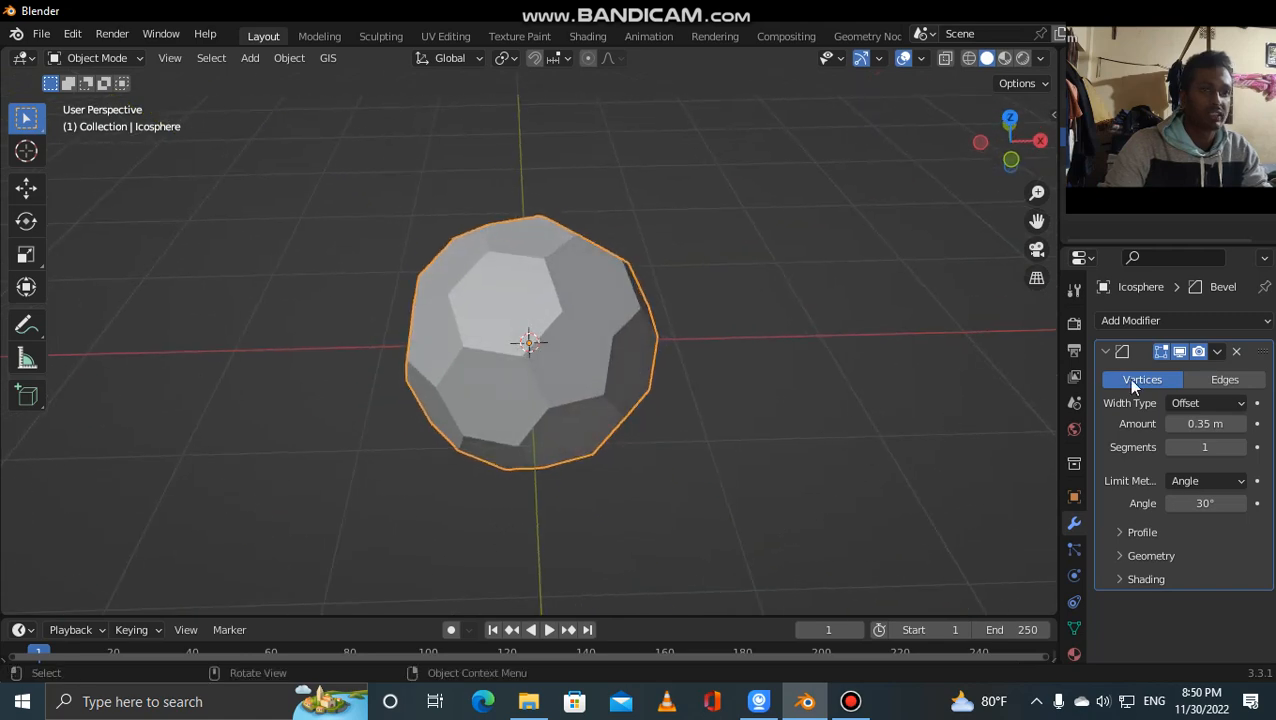
{"action": "left_click", "coordinate": [1217, 351]}
{"action": "left_click", "coordinate": [1185, 372]}
Step: Enter Edit Mode on the icosphere and switch to face selection
{"action": "middle_click_drag", "start_coordinate": [874, 347], "coordinate": [585, 340]}
{"action": "middle_click_drag", "start_coordinate": [595, 413], "coordinate": [780, 354]}
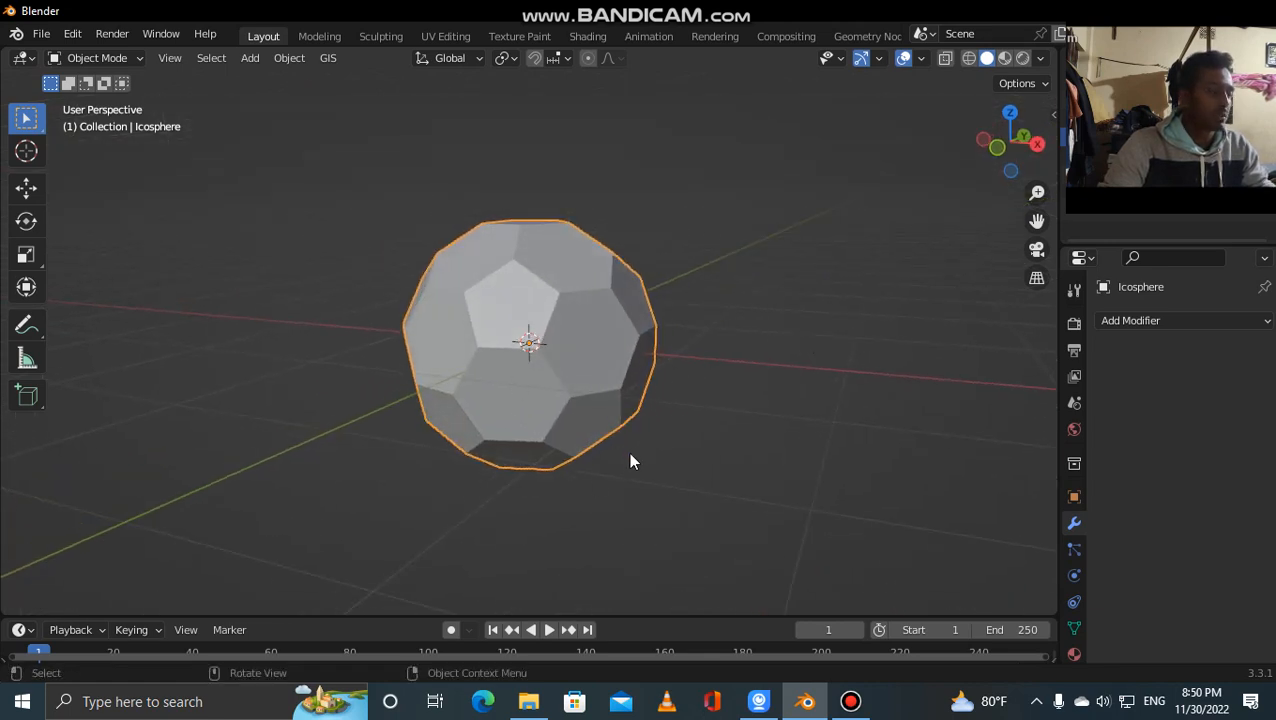
{"action": "key", "text": "Tab"}
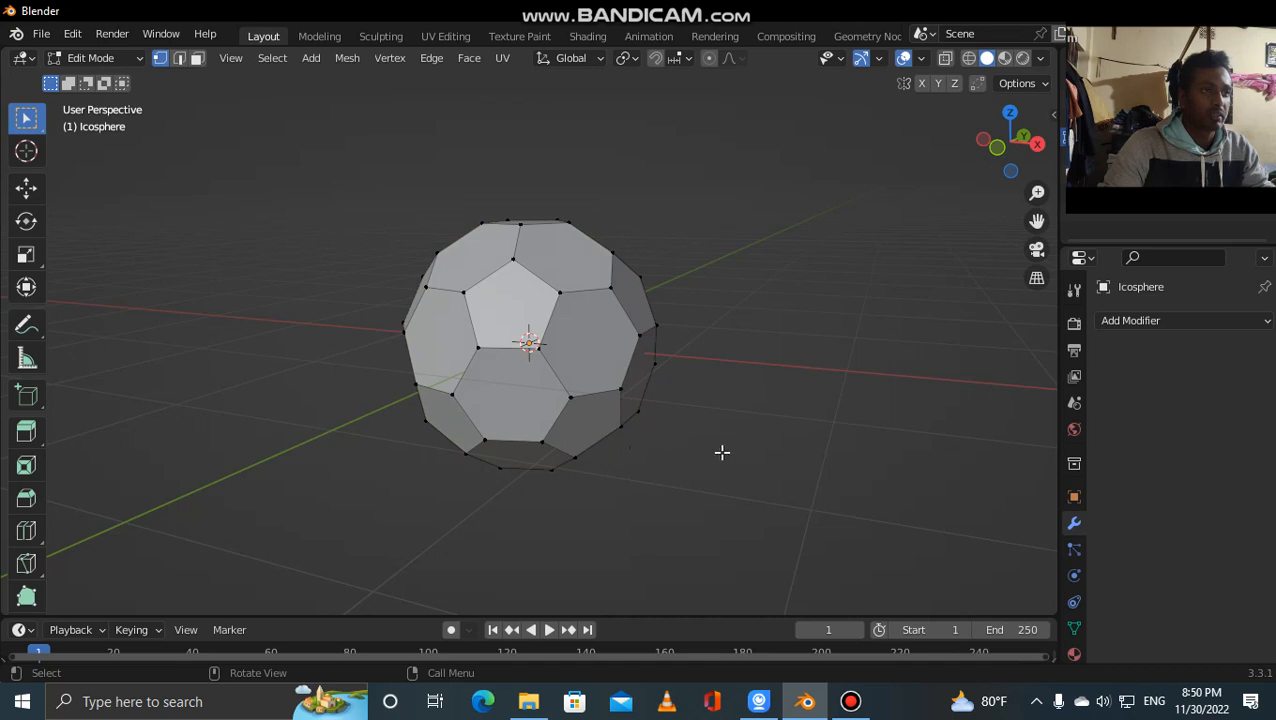
{"action": "middle_click_drag", "start_coordinate": [828, 425], "coordinate": [621, 424]}
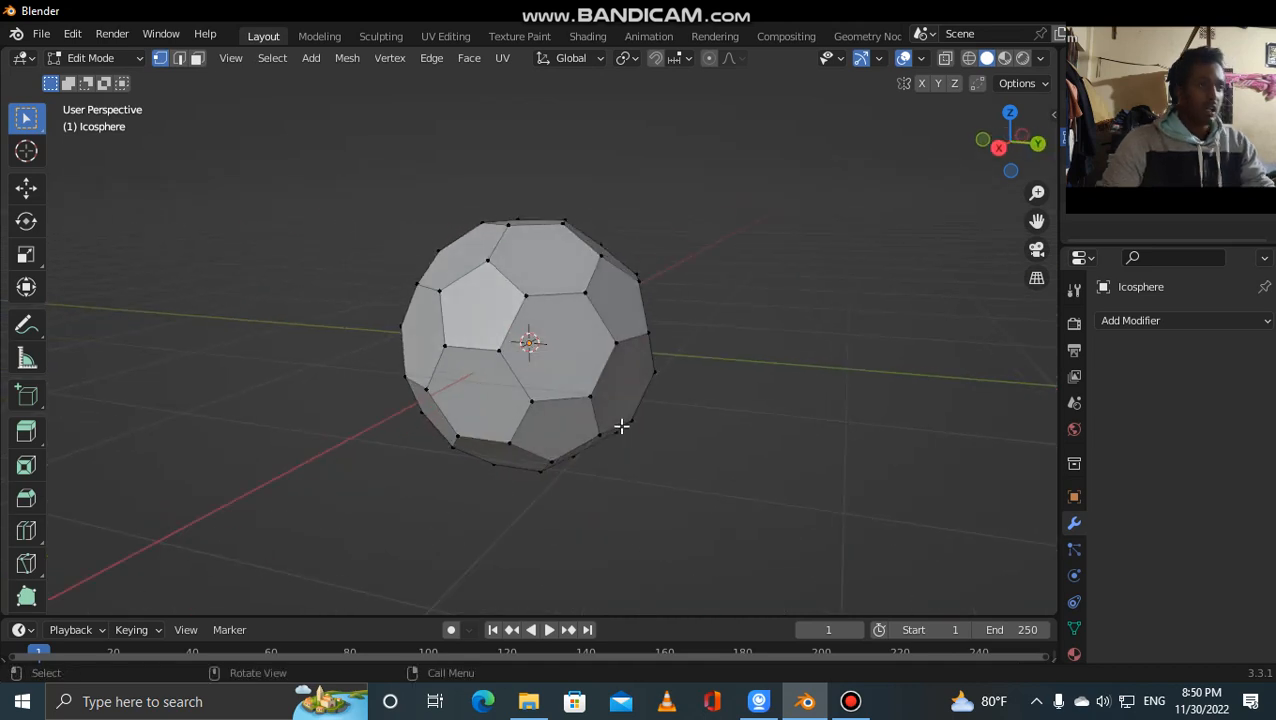
{"action": "middle_click_drag", "start_coordinate": [664, 387], "coordinate": [481, 326]}
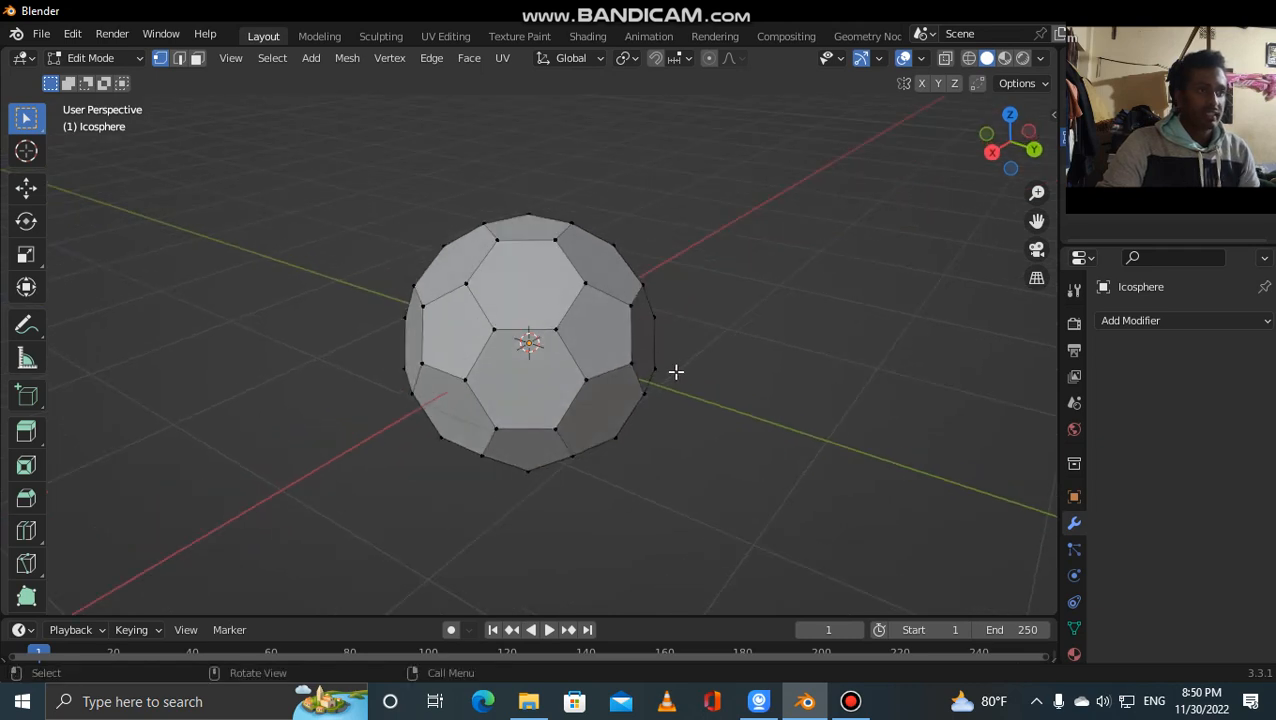
{"action": "middle_click_drag", "start_coordinate": [728, 382], "coordinate": [565, 318]}
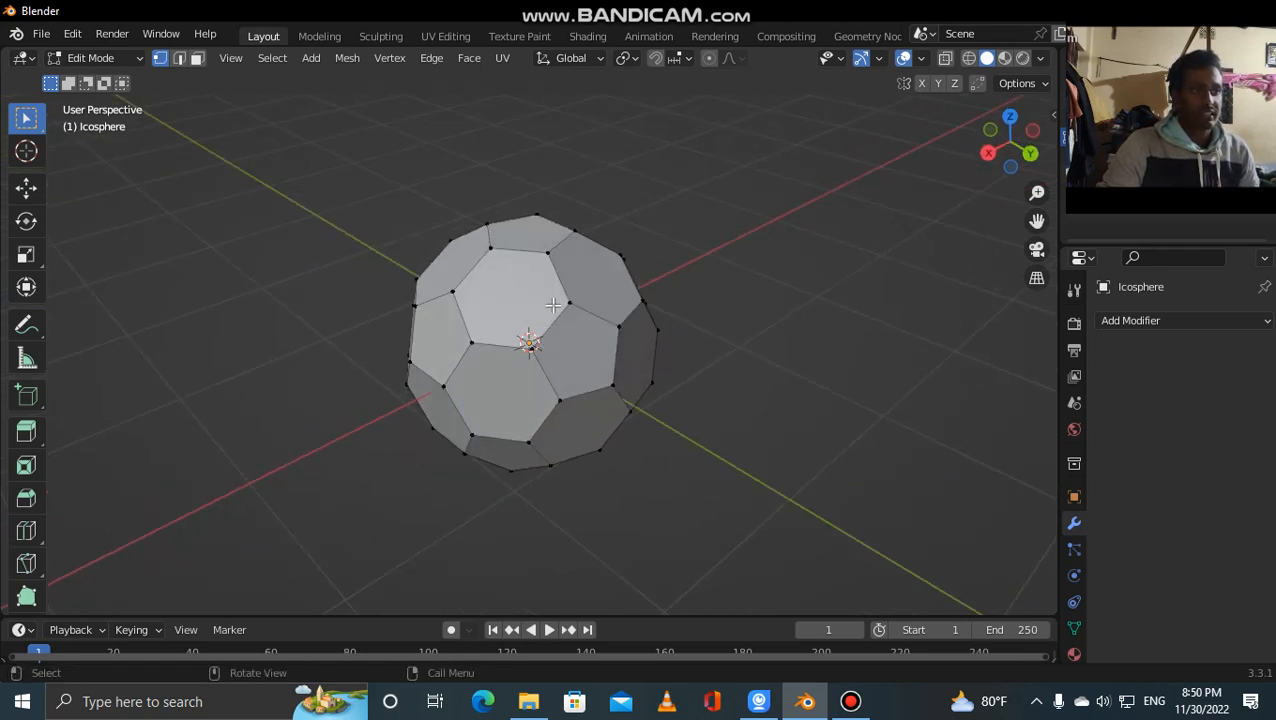
{"action": "middle_click_drag", "start_coordinate": [573, 372], "coordinate": [691, 354]}
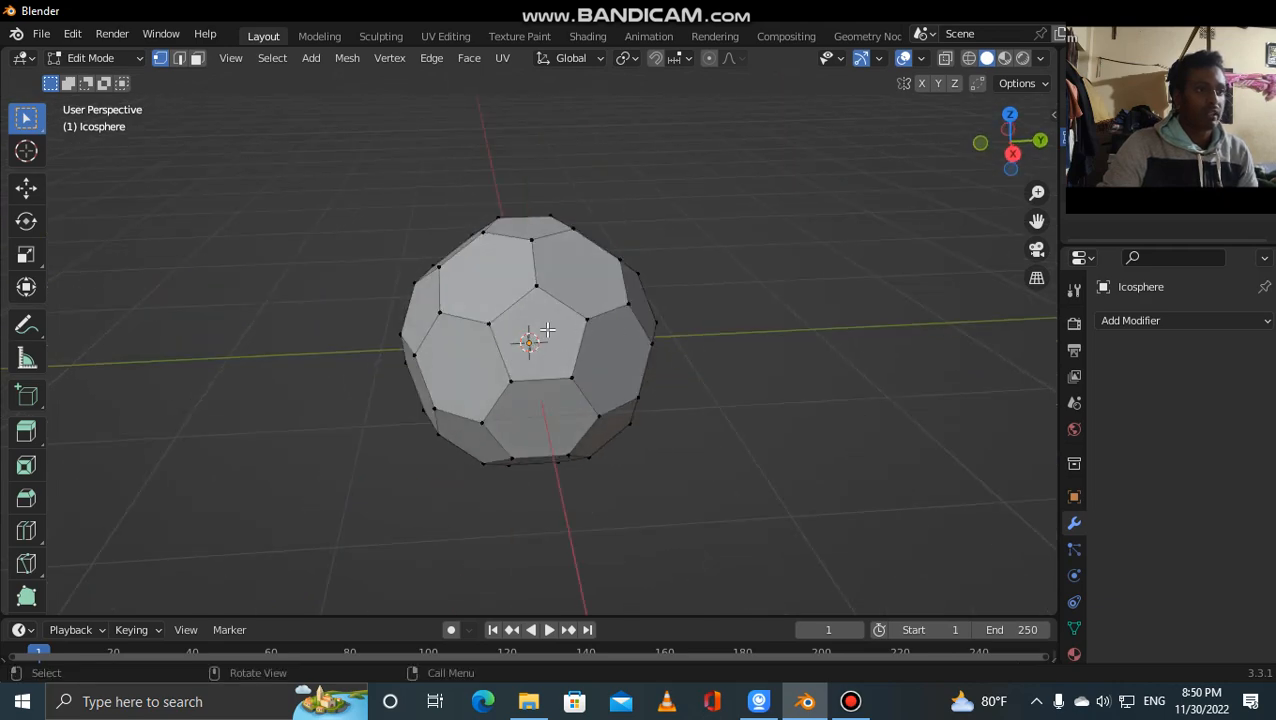
{"action": "middle_click_drag", "start_coordinate": [758, 359], "coordinate": [486, 258]}
{"action": "left_click", "coordinate": [197, 57]}
{"action": "middle_click_drag", "start_coordinate": [715, 364], "coordinate": [584, 347]}
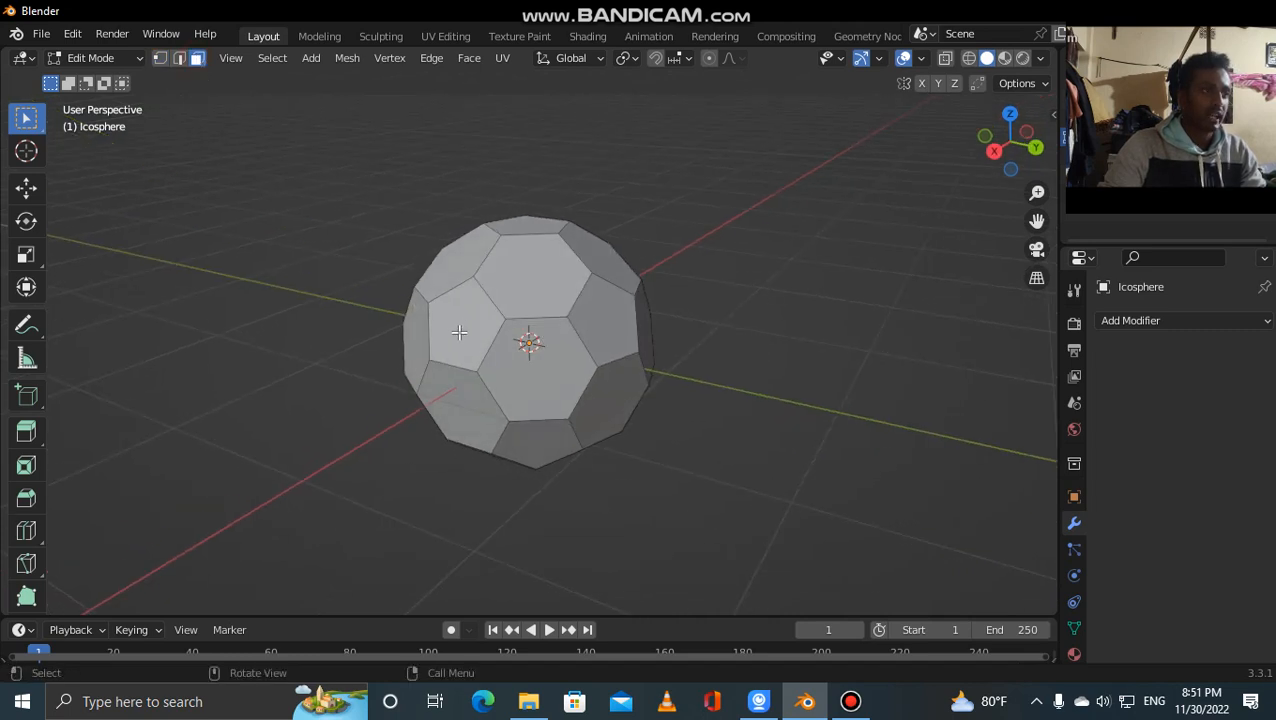
{"action": "left_click", "coordinate": [464, 329]}
{"action": "left_click", "coordinate": [607, 330], "text": "shift"}
{"action": "middle_click_drag", "start_coordinate": [718, 325], "coordinate": [644, 405]}
{"action": "left_click", "coordinate": [843, 333]}
Step: Select one pentagon face and extend the selection to all faces with the same number of polygon sides
{"action": "middle_click_drag", "start_coordinate": [843, 333], "coordinate": [579, 365]}
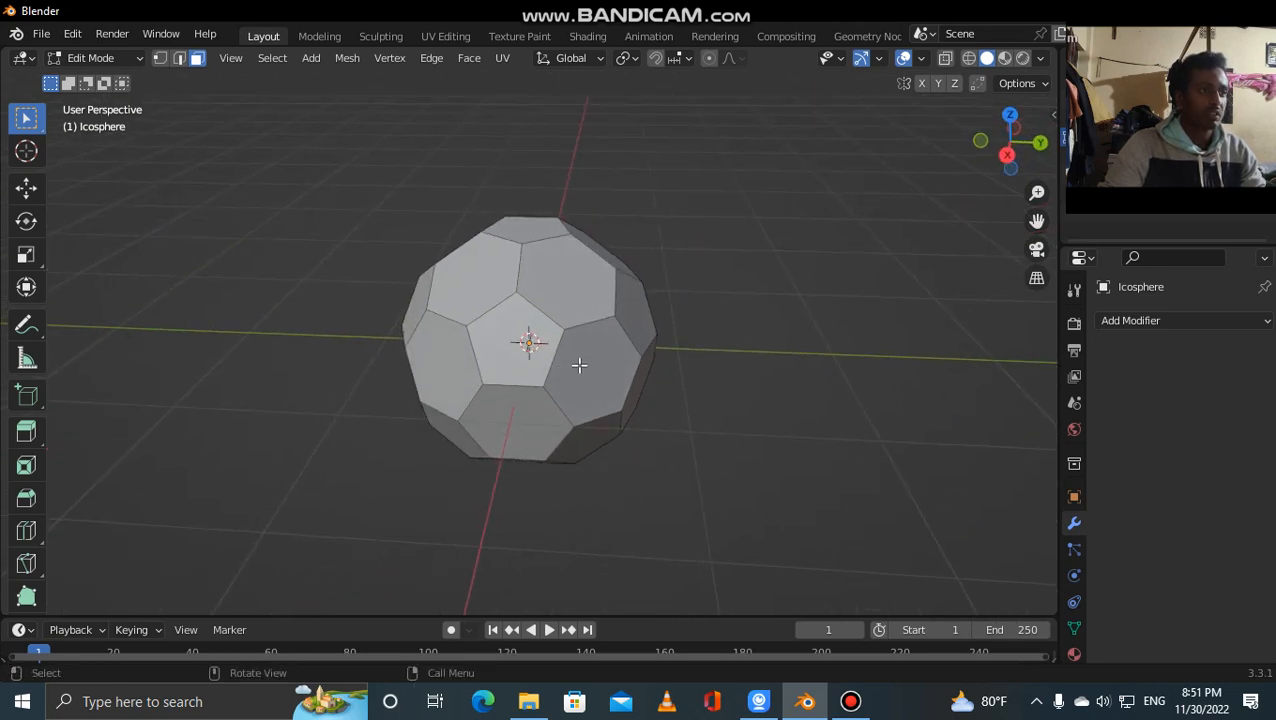
{"action": "left_click", "coordinate": [512, 341]}
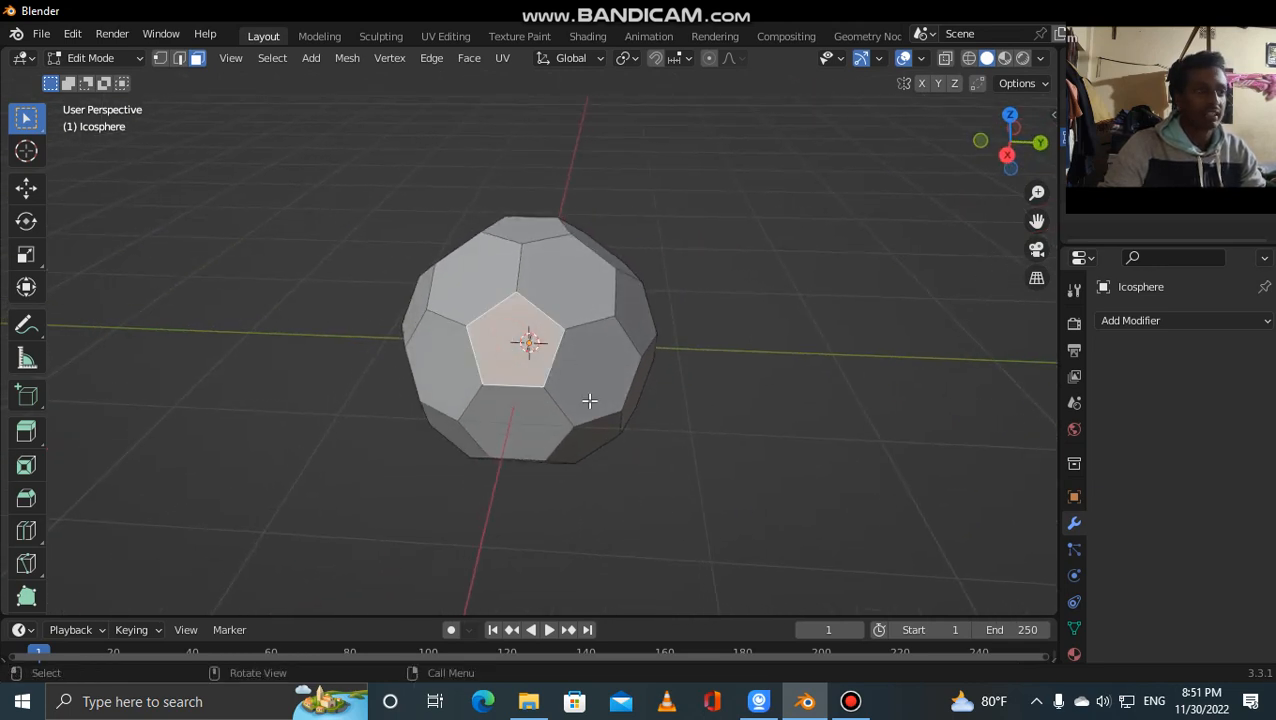
{"action": "left_click", "coordinate": [270, 62]}
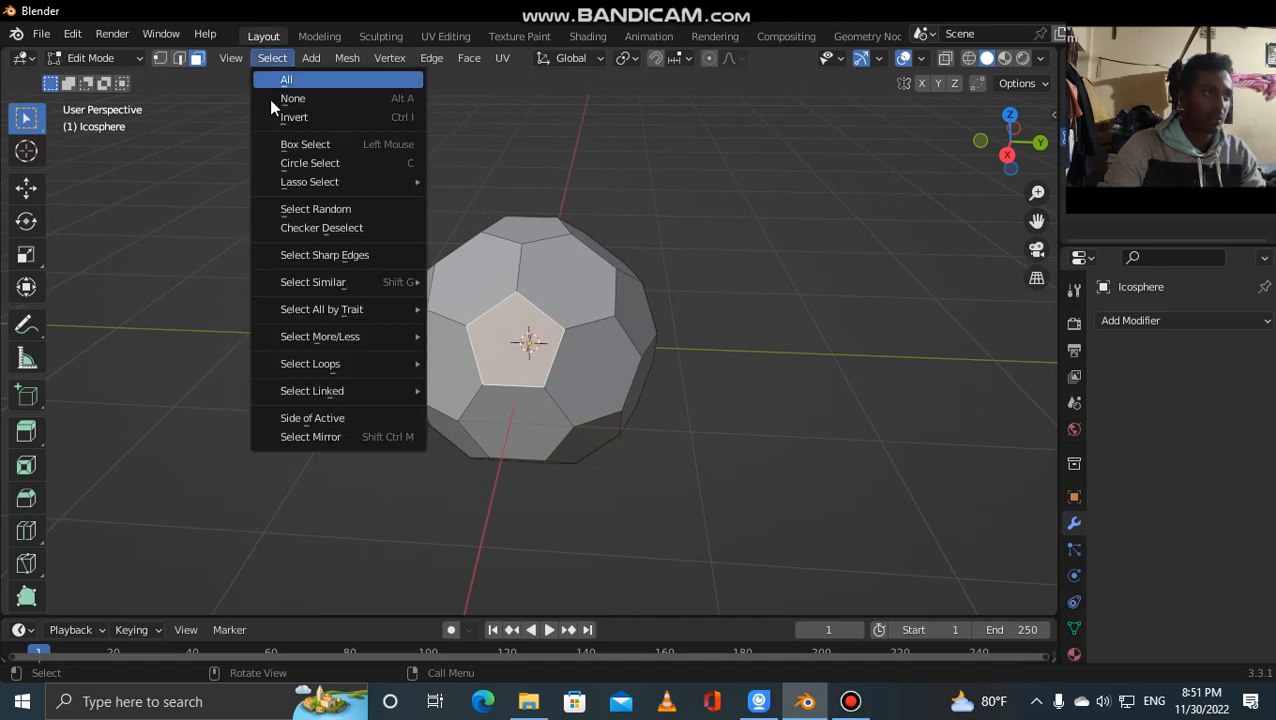
{"action": "mouse_move", "coordinate": [304, 287]}
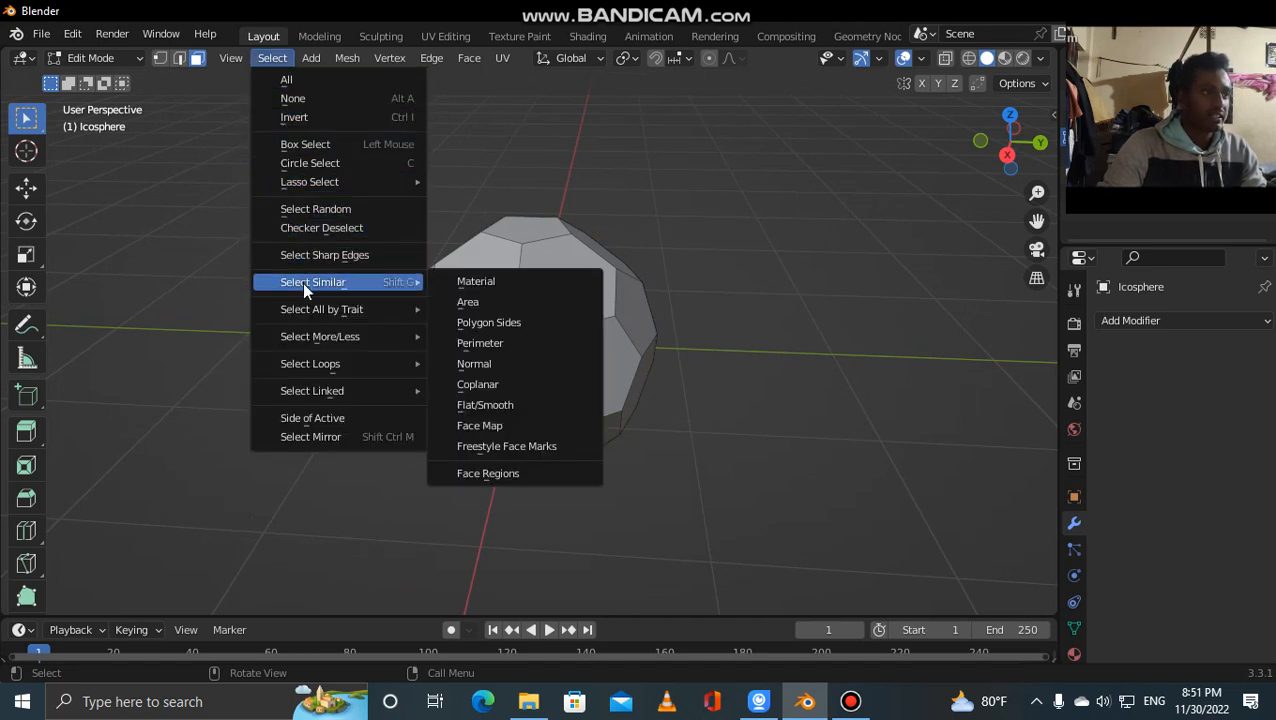
{"action": "left_click", "coordinate": [512, 331]}
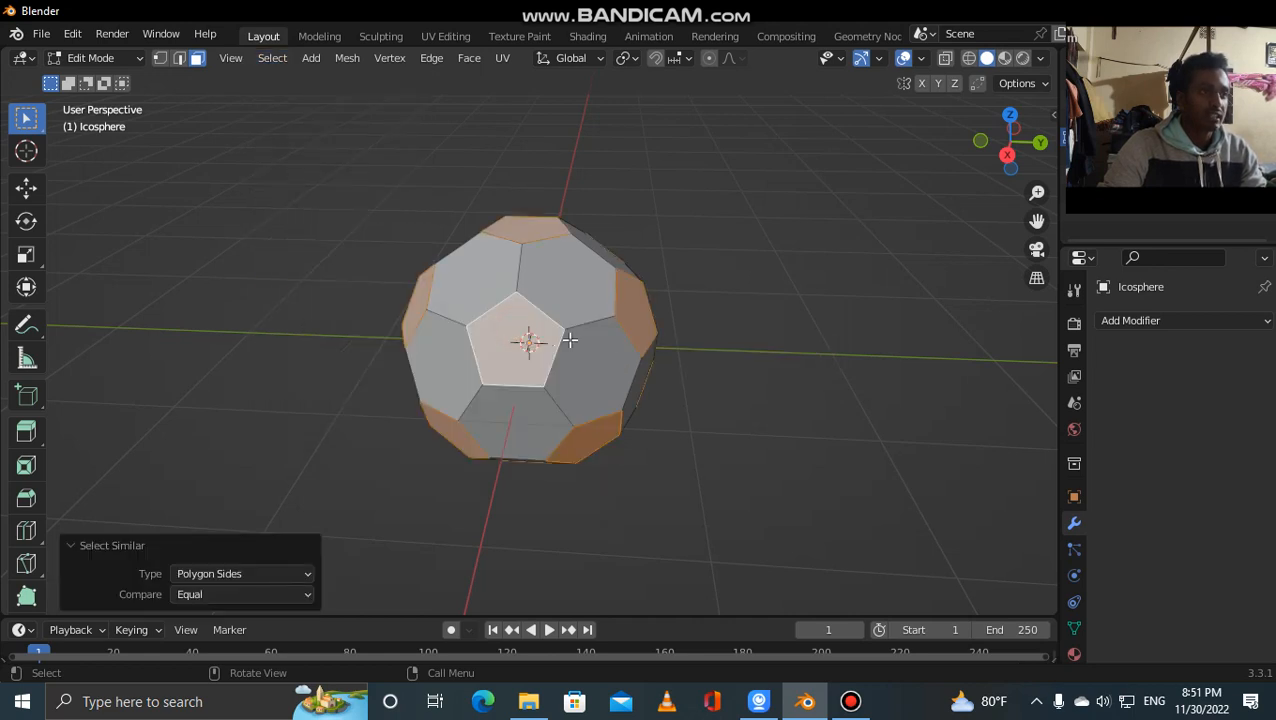
Step: Create a new material on the icosphere
{"action": "middle_click_drag", "start_coordinate": [706, 353], "coordinate": [313, 353]}
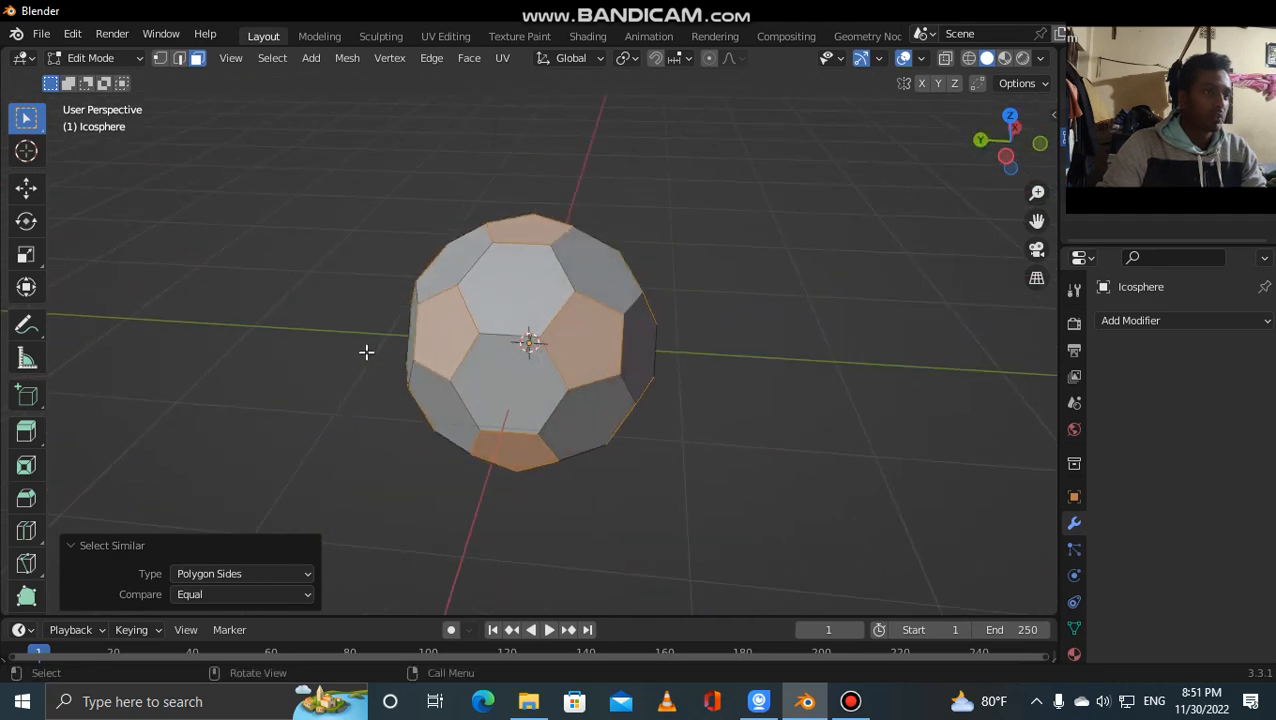
{"action": "middle_click_drag", "start_coordinate": [749, 387], "coordinate": [404, 372]}
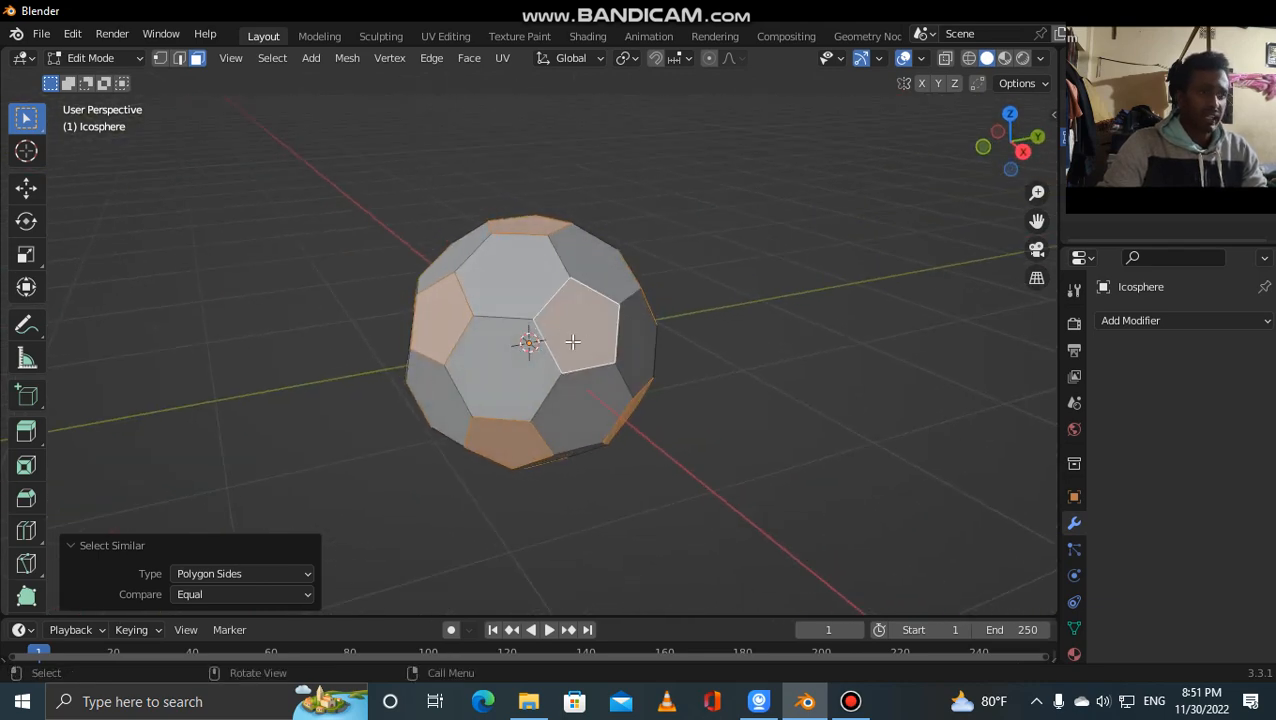
{"action": "middle_click_drag", "start_coordinate": [820, 399], "coordinate": [1040, 480]}
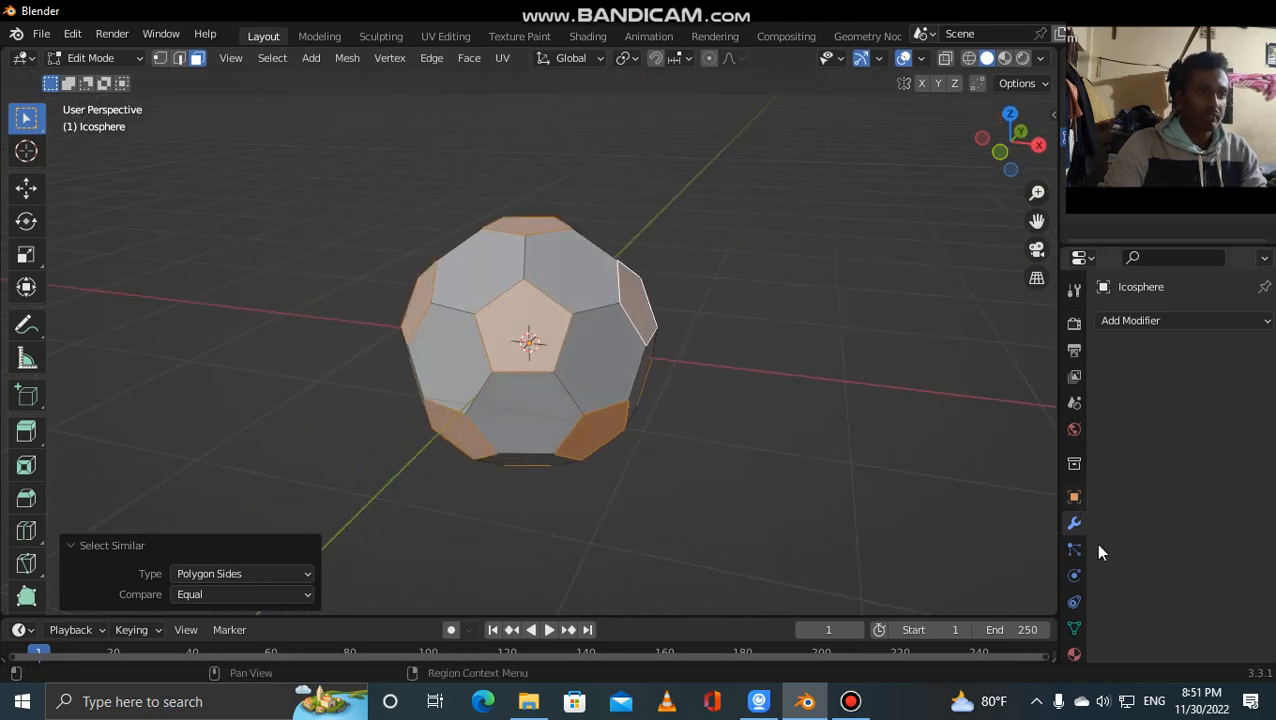
{"action": "left_click", "coordinate": [1074, 656]}
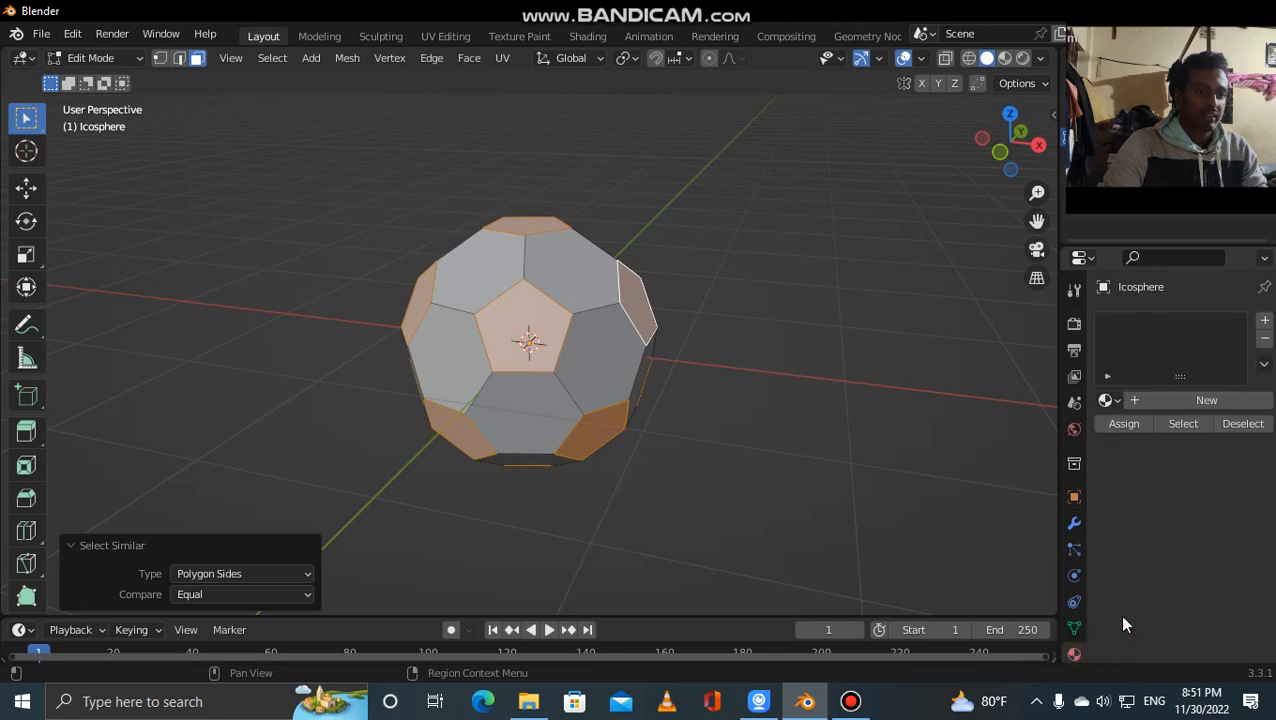
{"action": "left_click", "coordinate": [1189, 401]}
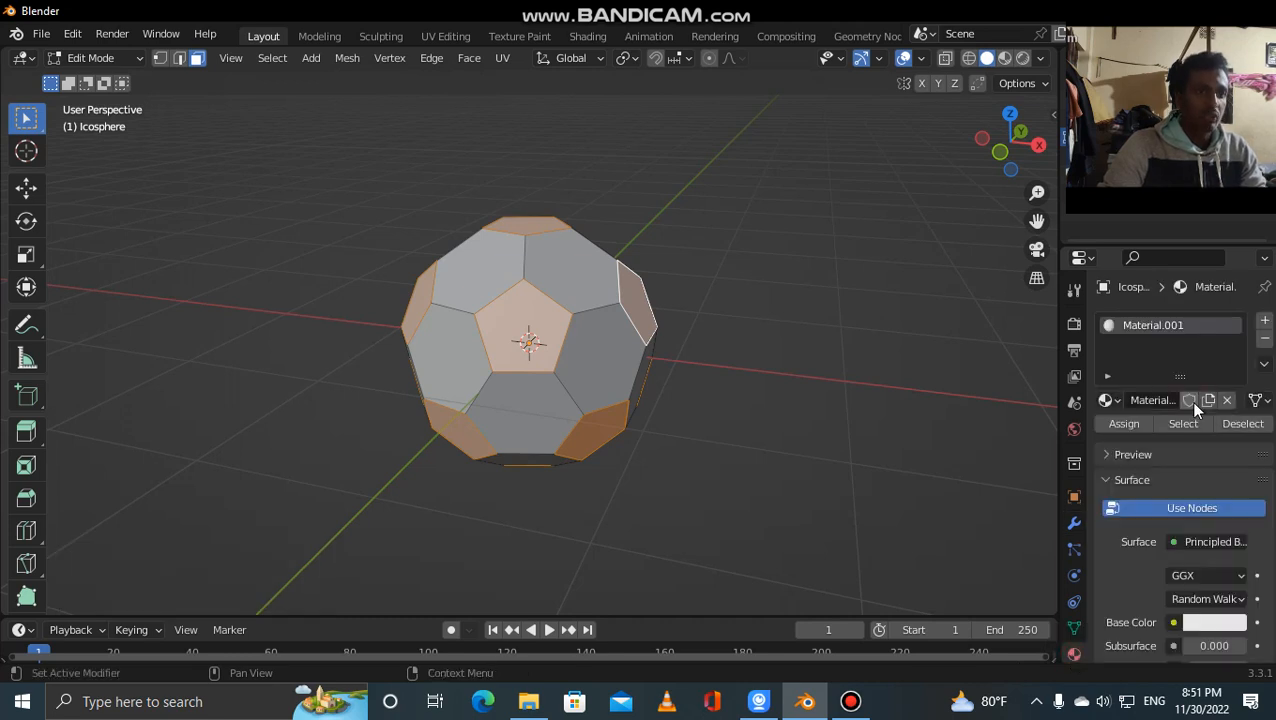
Step: Set the new material's base color to black and assign it to the selected pentagon faces
{"action": "left_click", "coordinate": [1208, 622]}
{"action": "left_click_drag", "start_coordinate": [1234, 403], "coordinate": [1232, 489]}
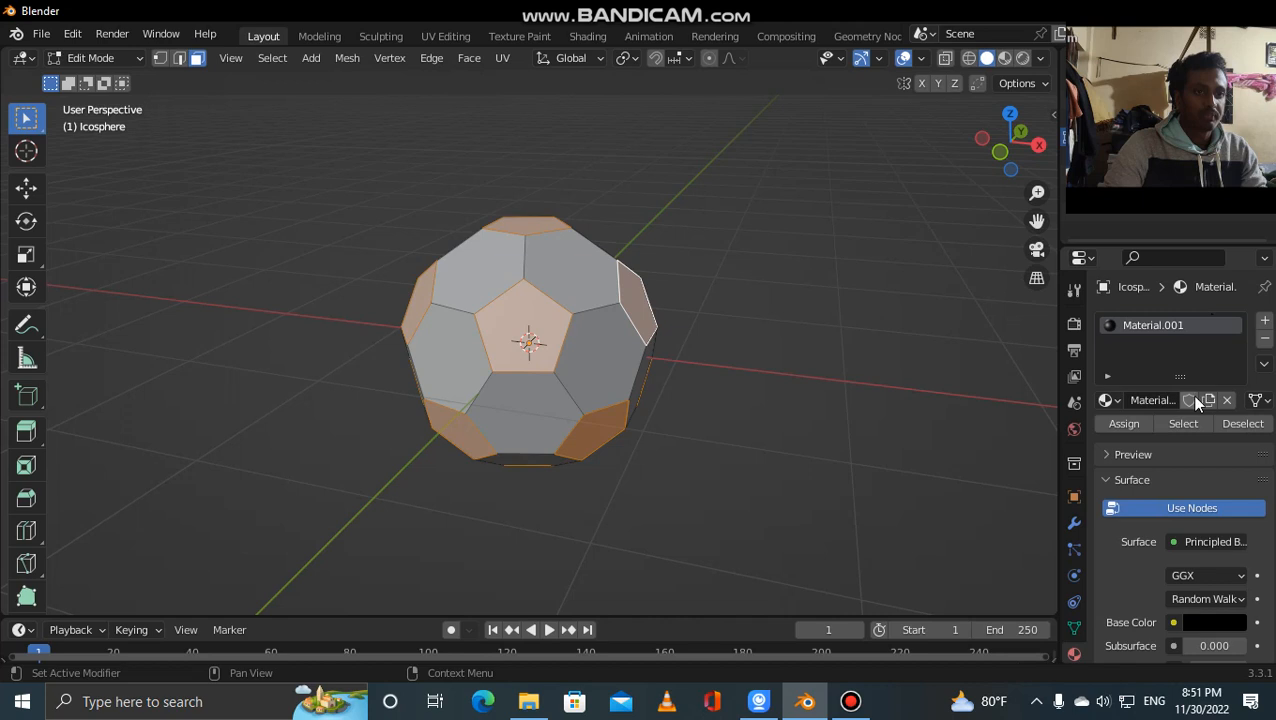
{"action": "left_click", "coordinate": [1127, 422]}
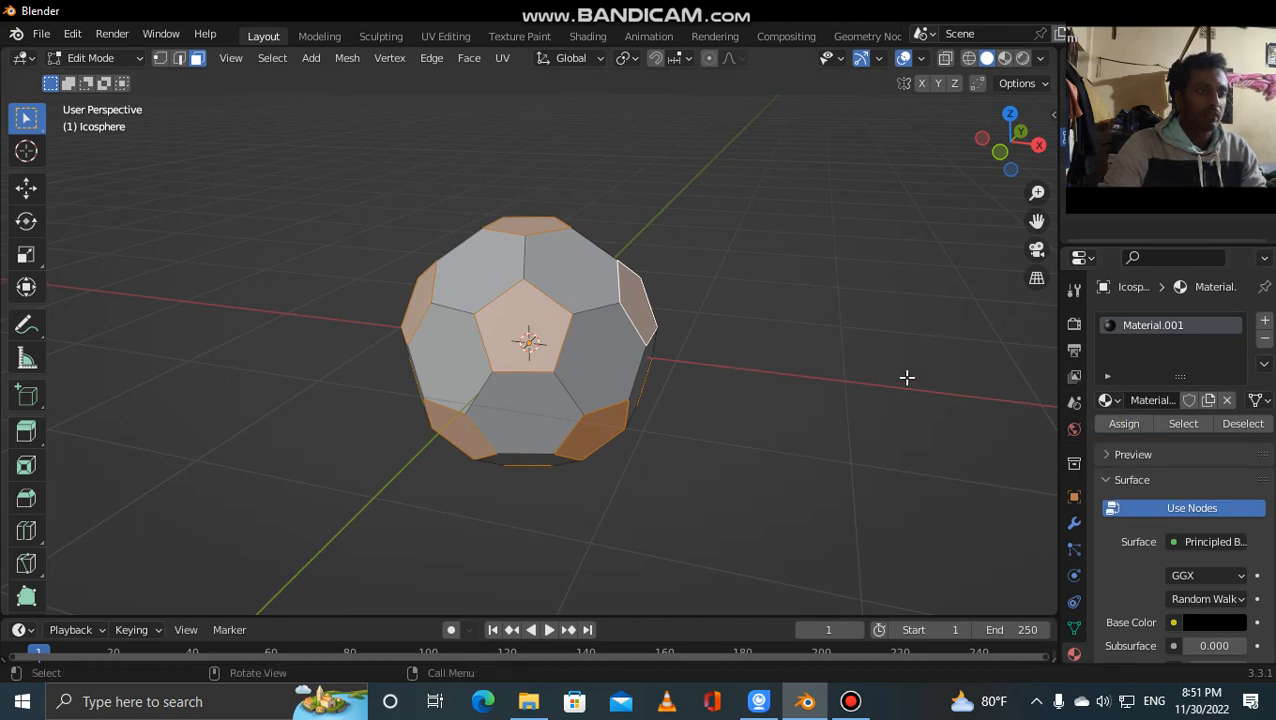
Step: Clear the face selection and switch the viewport to Rendered shading
{"action": "left_click", "coordinate": [806, 341]}
{"action": "mouse_move", "coordinate": [885, 361]}
{"action": "middle_mouse_down"}
{"action": "mouse_move", "coordinate": [846, 367]}
{"action": "mouse_move", "coordinate": [883, 367]}
{"action": "middle_mouse_up"}
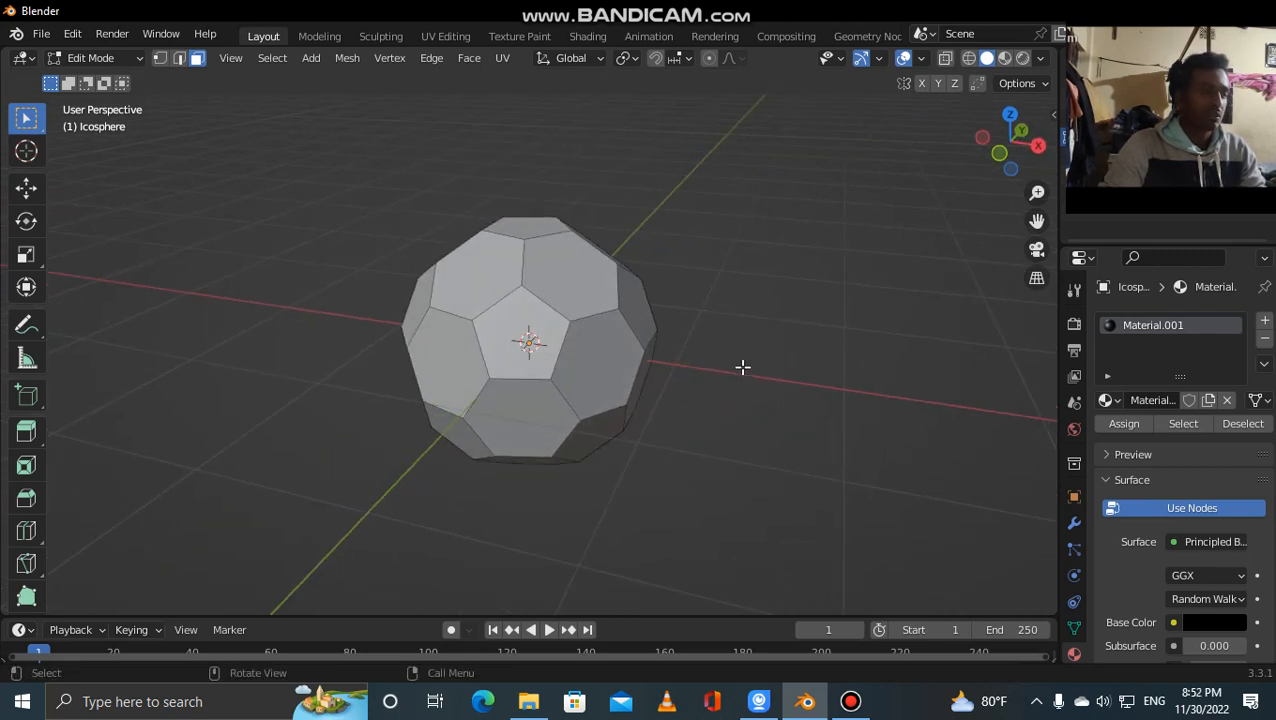
{"action": "key", "text": "z"}
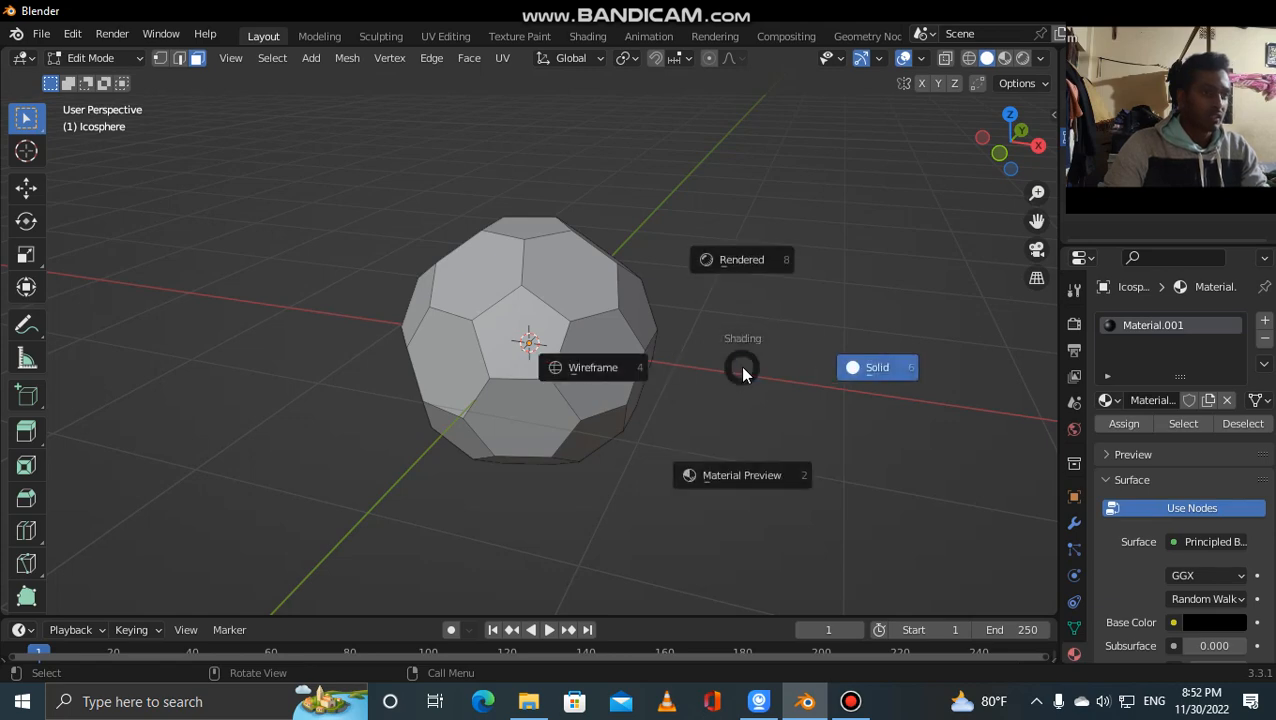
{"action": "left_click", "coordinate": [757, 262]}
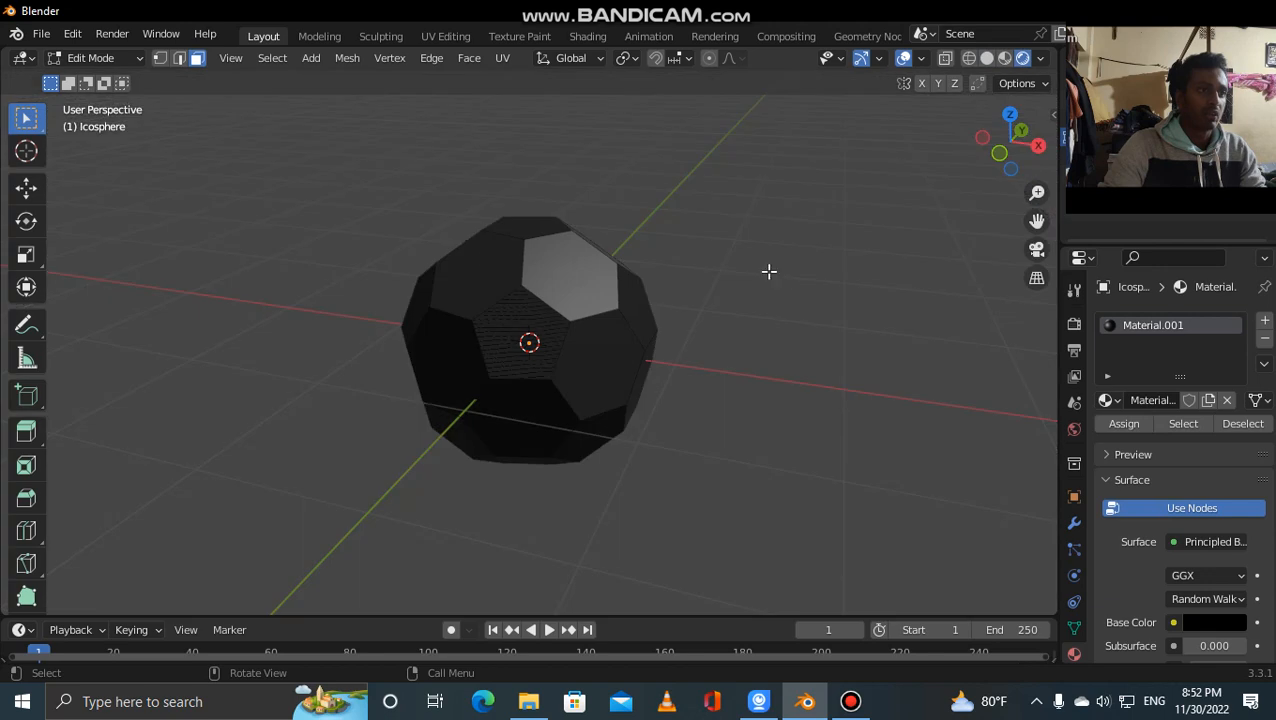
{"action": "middle_click_drag", "start_coordinate": [826, 284], "coordinate": [800, 303]}
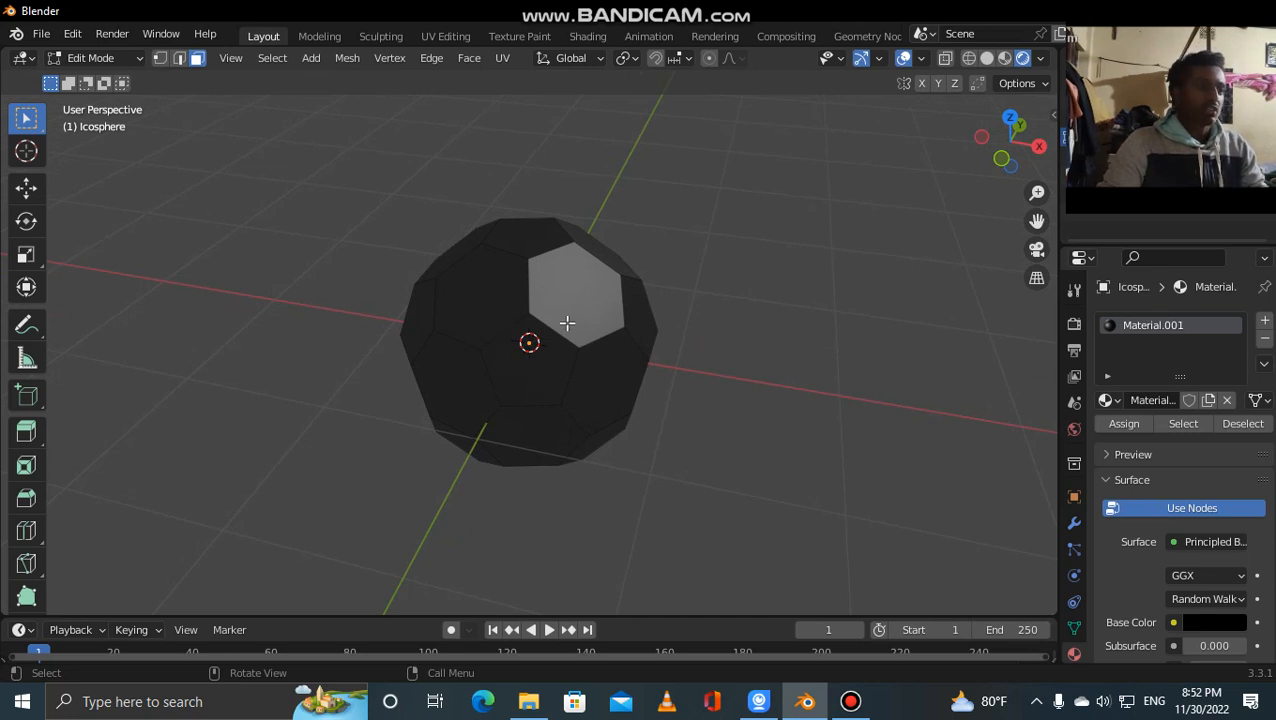
{"action": "middle_click_drag", "start_coordinate": [790, 353], "coordinate": [519, 307]}
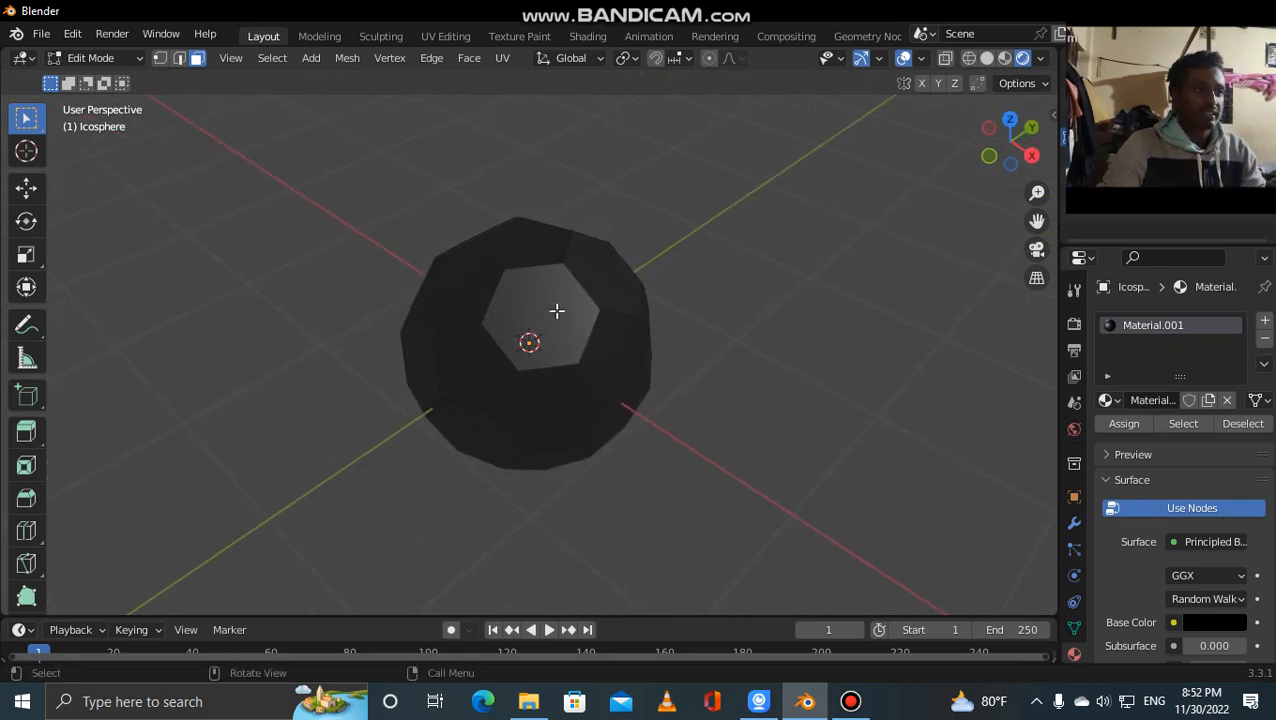
Step: Select one hexagon face and extend the selection to all faces with the same number of polygon sides
{"action": "left_click", "coordinate": [558, 312]}
{"action": "middle_click_drag", "start_coordinate": [800, 356], "coordinate": [851, 373]}
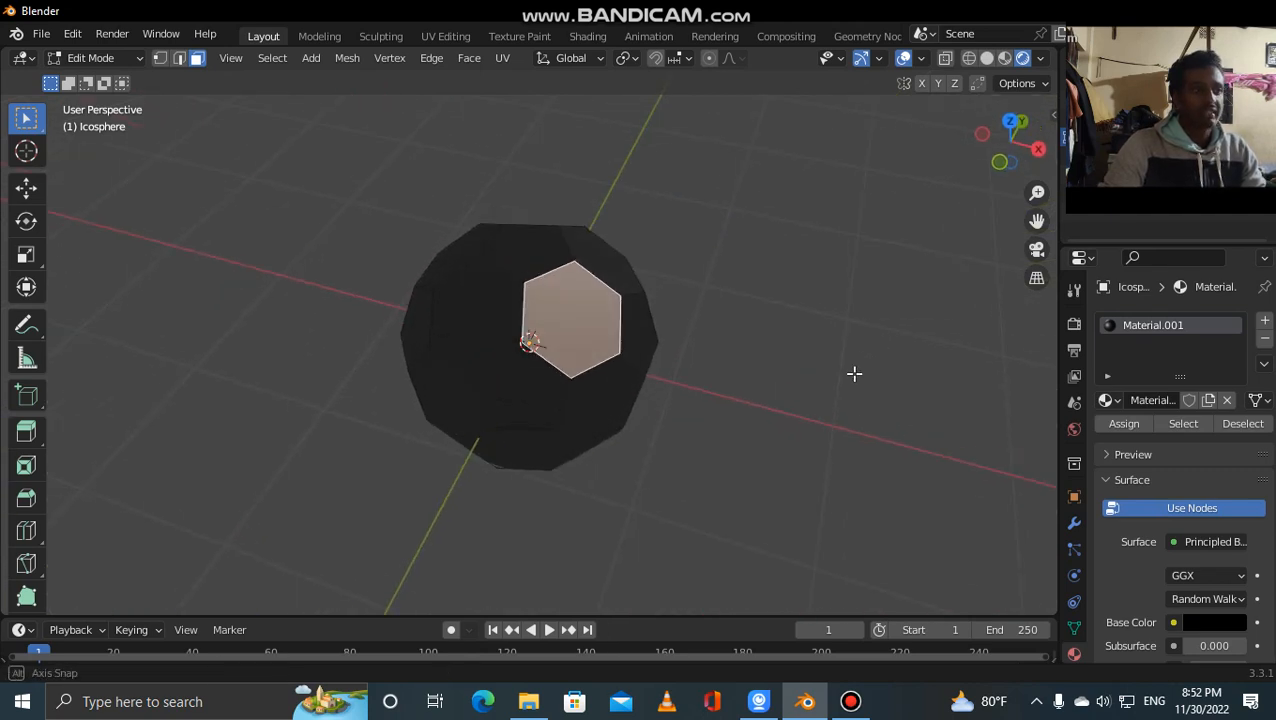
{"action": "middle_click_drag", "start_coordinate": [695, 333], "coordinate": [750, 338]}
{"action": "left_click", "coordinate": [273, 60]}
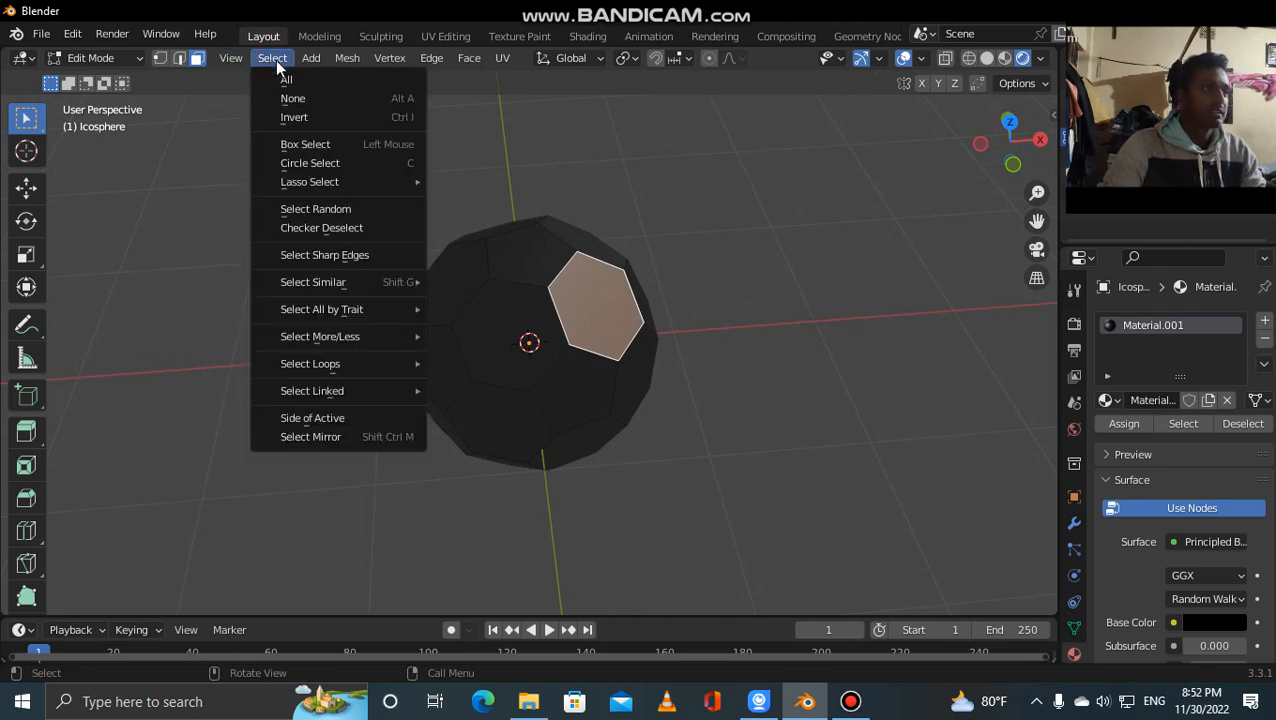
{"action": "mouse_move", "coordinate": [323, 282]}
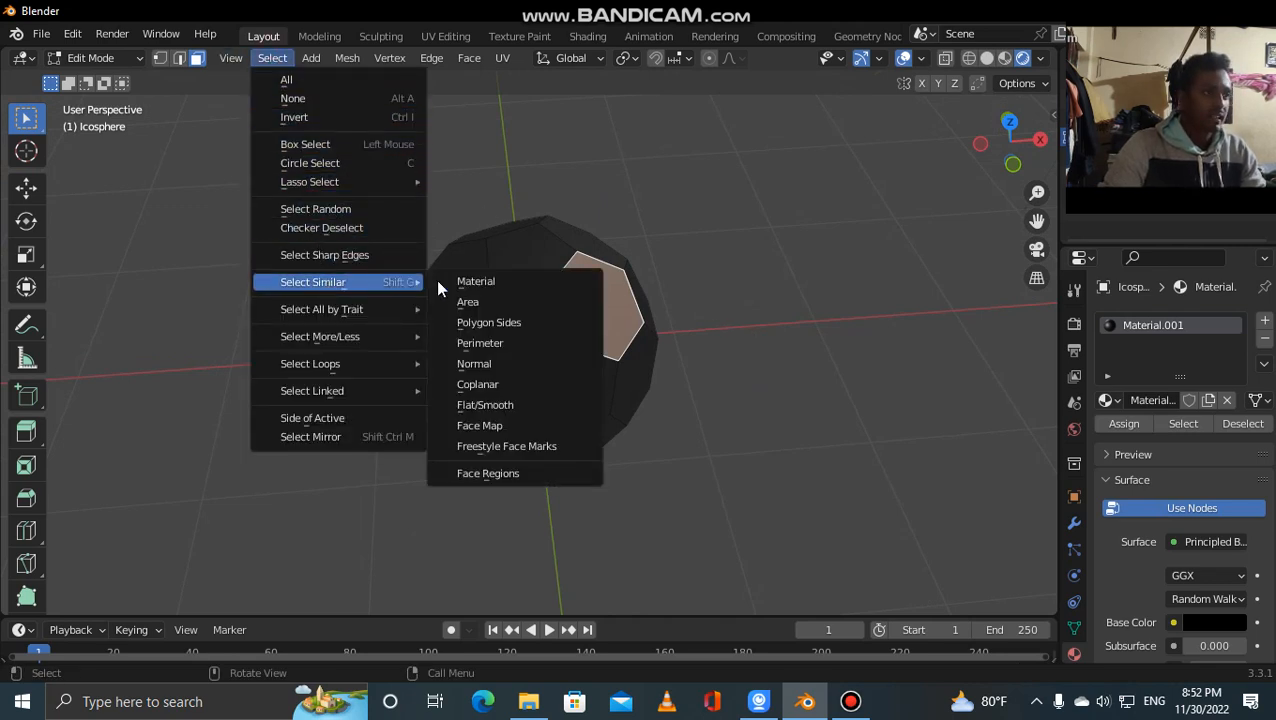
{"action": "left_click", "coordinate": [517, 325]}
{"action": "middle_click_drag", "start_coordinate": [710, 323], "coordinate": [891, 450]}
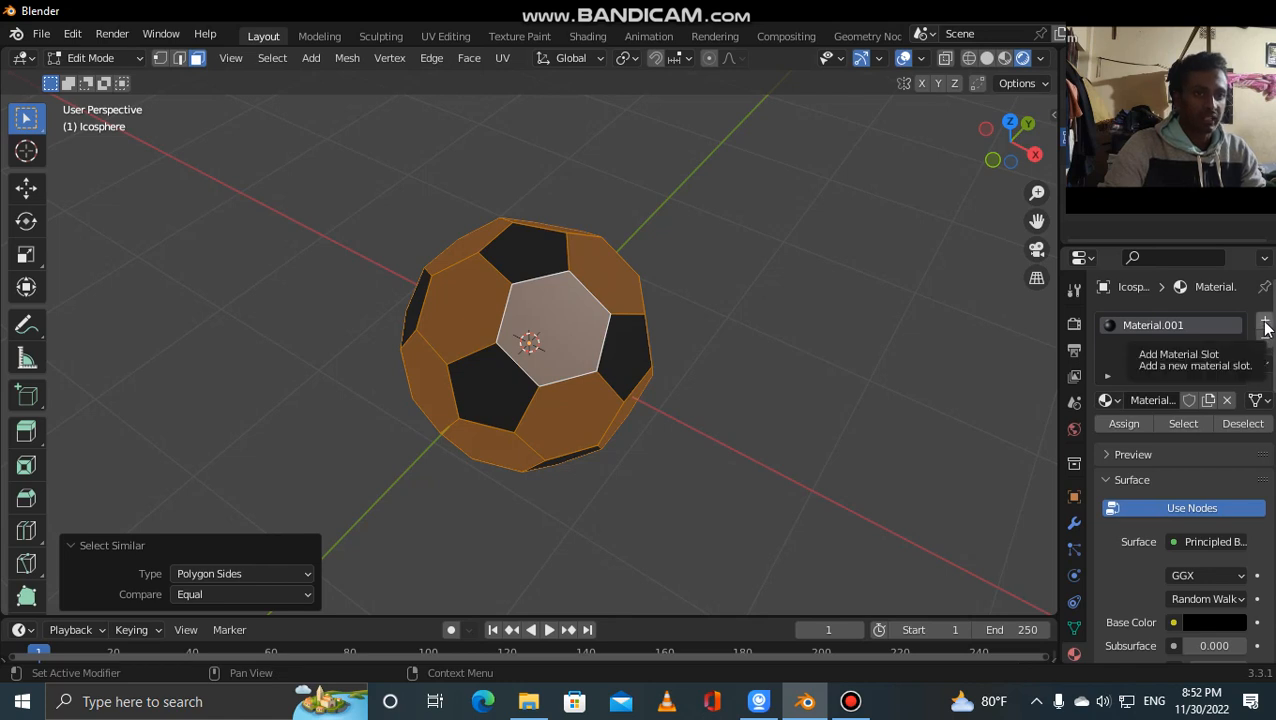
Step: Add a second material slot with a new material, assign it to the selected hexagon faces and clear the selection
{"action": "left_click", "coordinate": [1265, 325]}
{"action": "left_click", "coordinate": [1143, 437]}
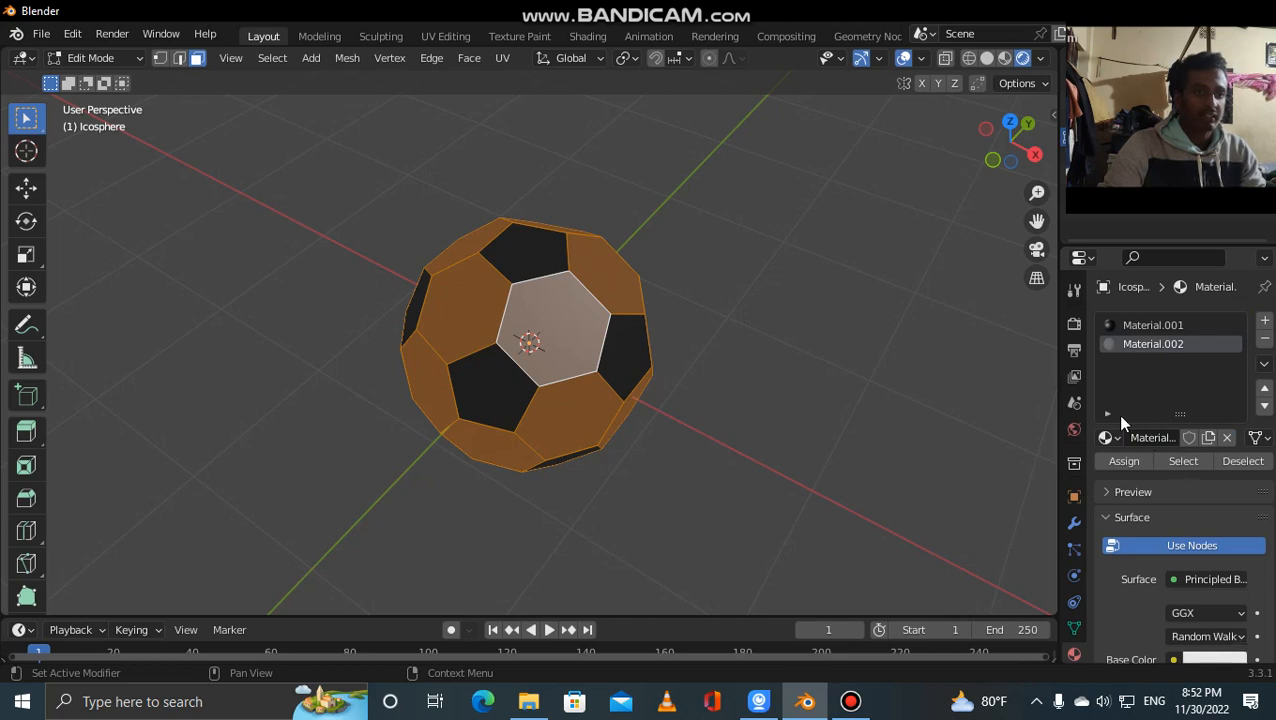
{"action": "left_click", "coordinate": [1122, 461]}
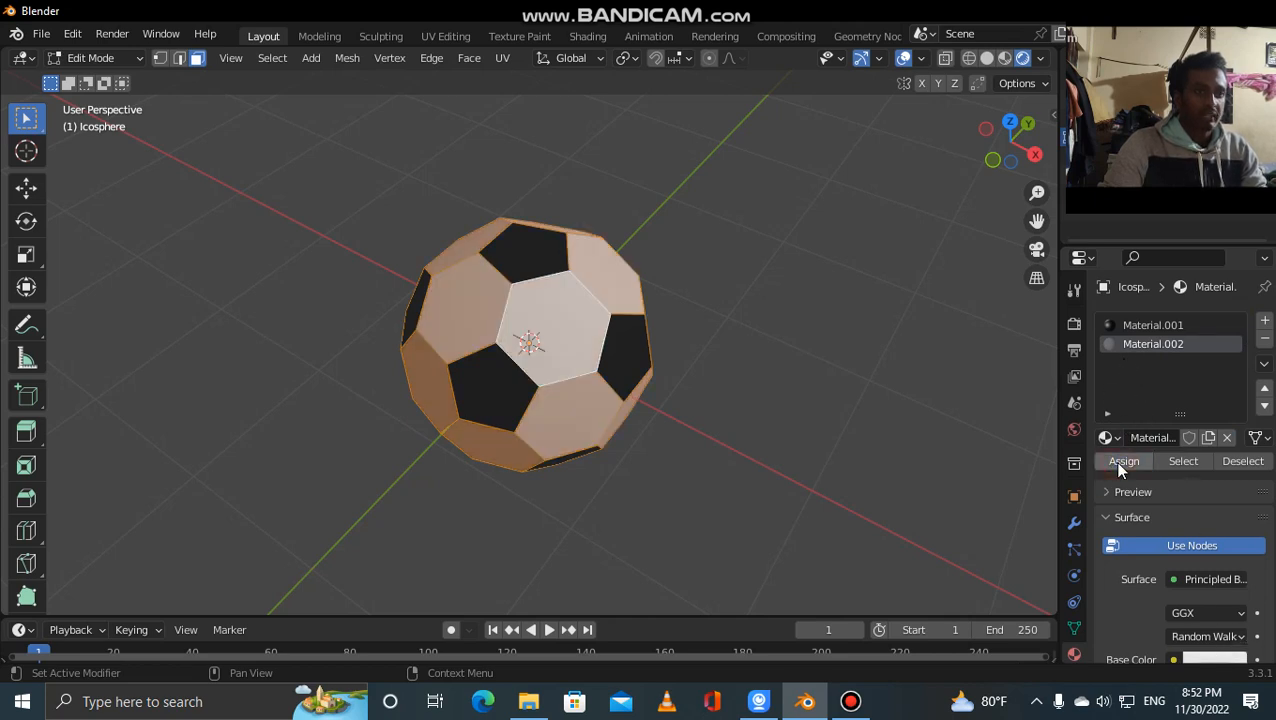
{"action": "key", "text": "alt+a"}
{"action": "middle_click_drag", "start_coordinate": [831, 399], "coordinate": [617, 365]}
{"action": "left_click", "coordinate": [604, 320]}
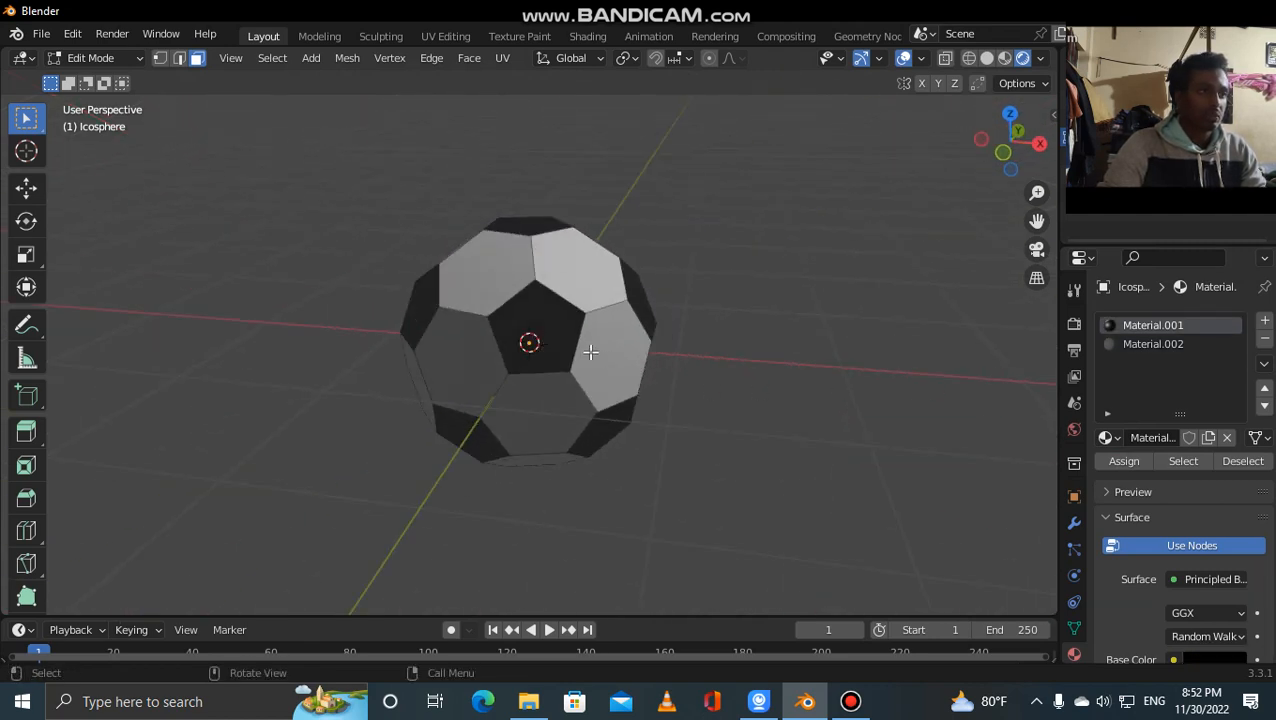
{"action": "left_click", "coordinate": [591, 352]}
{"action": "middle_click_drag", "start_coordinate": [786, 387], "coordinate": [655, 433]}
{"action": "mouse_move", "coordinate": [906, 458]}
{"action": "middle_mouse_down"}
{"action": "mouse_move", "coordinate": [966, 433]}
{"action": "mouse_move", "coordinate": [830, 451]}
{"action": "mouse_move", "coordinate": [887, 461]}
{"action": "middle_mouse_up"}
Step: Select all faces of the ball and extrude them outward with Extrude Individual by about 0.038 m
{"action": "key", "text": "a"}
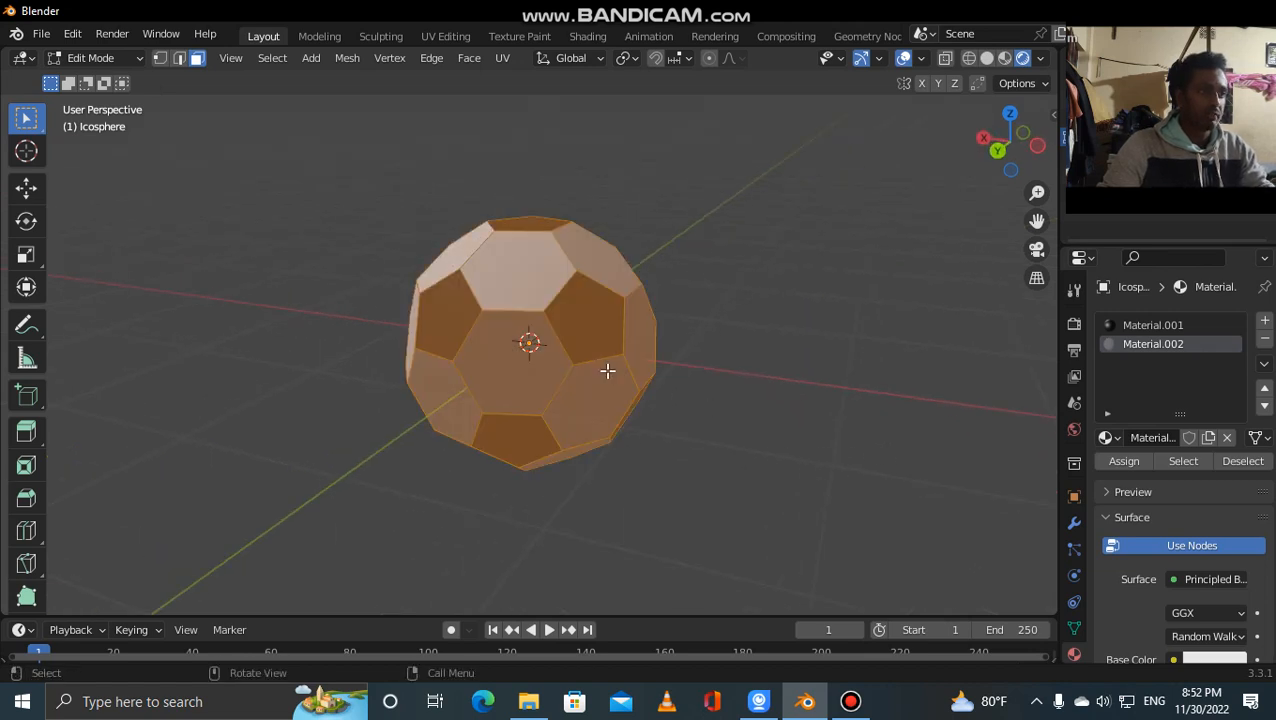
{"action": "left_click", "coordinate": [862, 407]}
{"action": "key", "text": "a"}
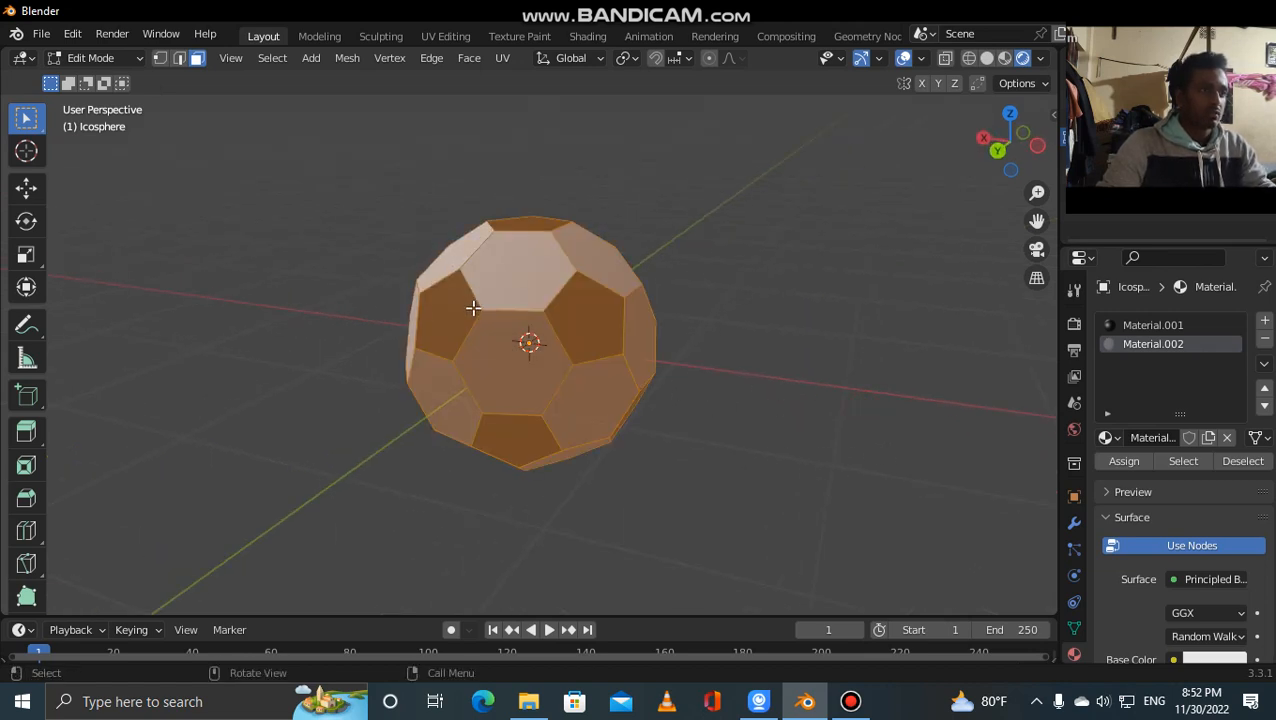
{"action": "middle_click_drag", "start_coordinate": [500, 298], "coordinate": [330, 337]}
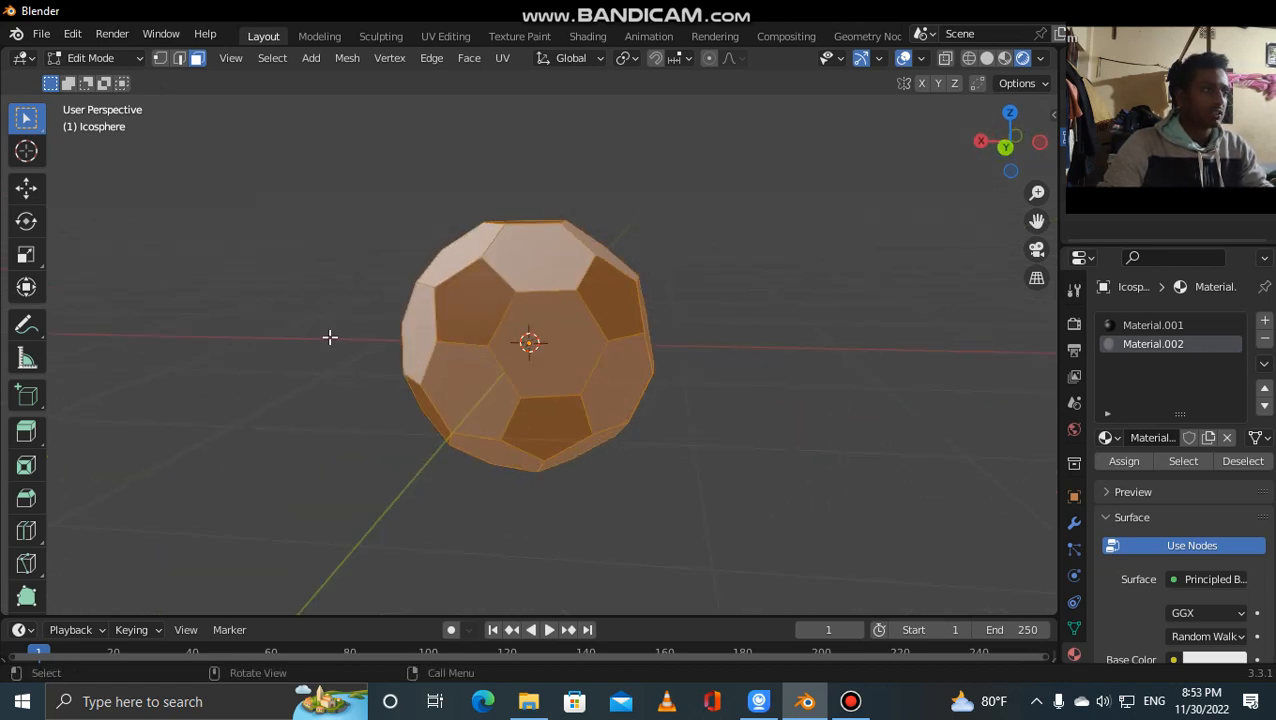
{"action": "left_click", "coordinate": [26, 435]}
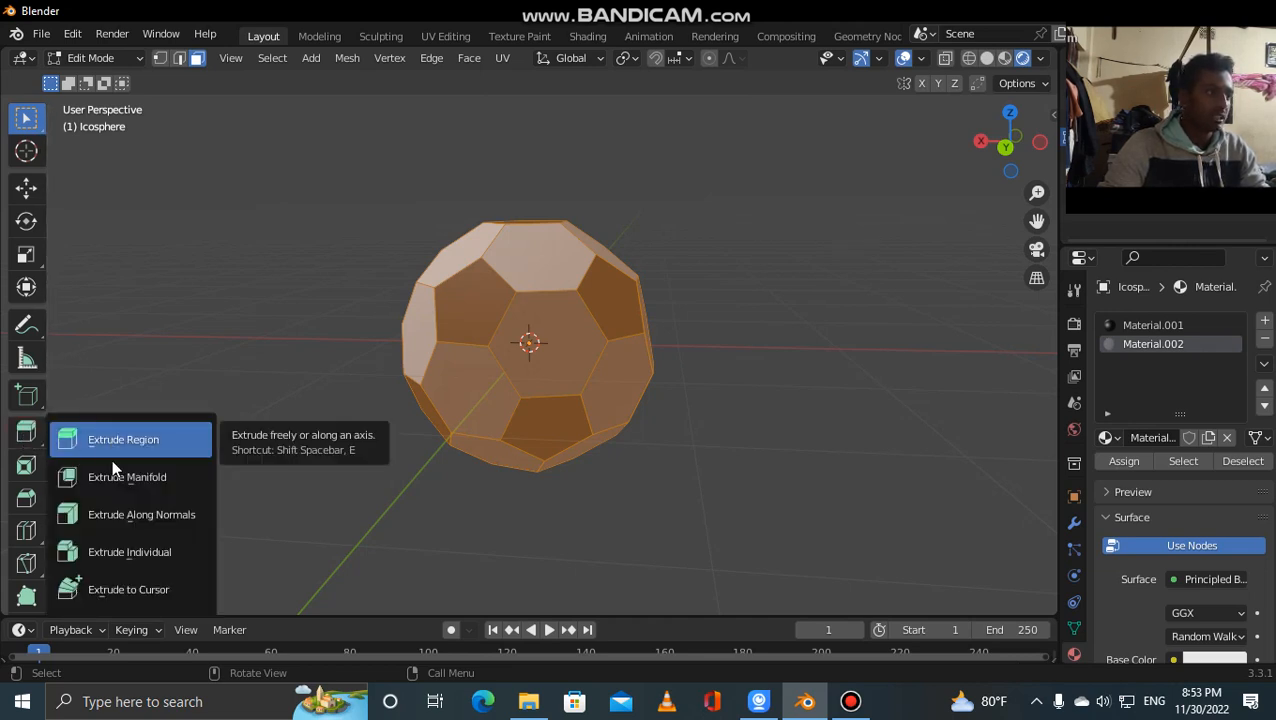
{"action": "left_click", "coordinate": [124, 556]}
{"action": "middle_click_drag", "start_coordinate": [527, 495], "coordinate": [612, 470]}
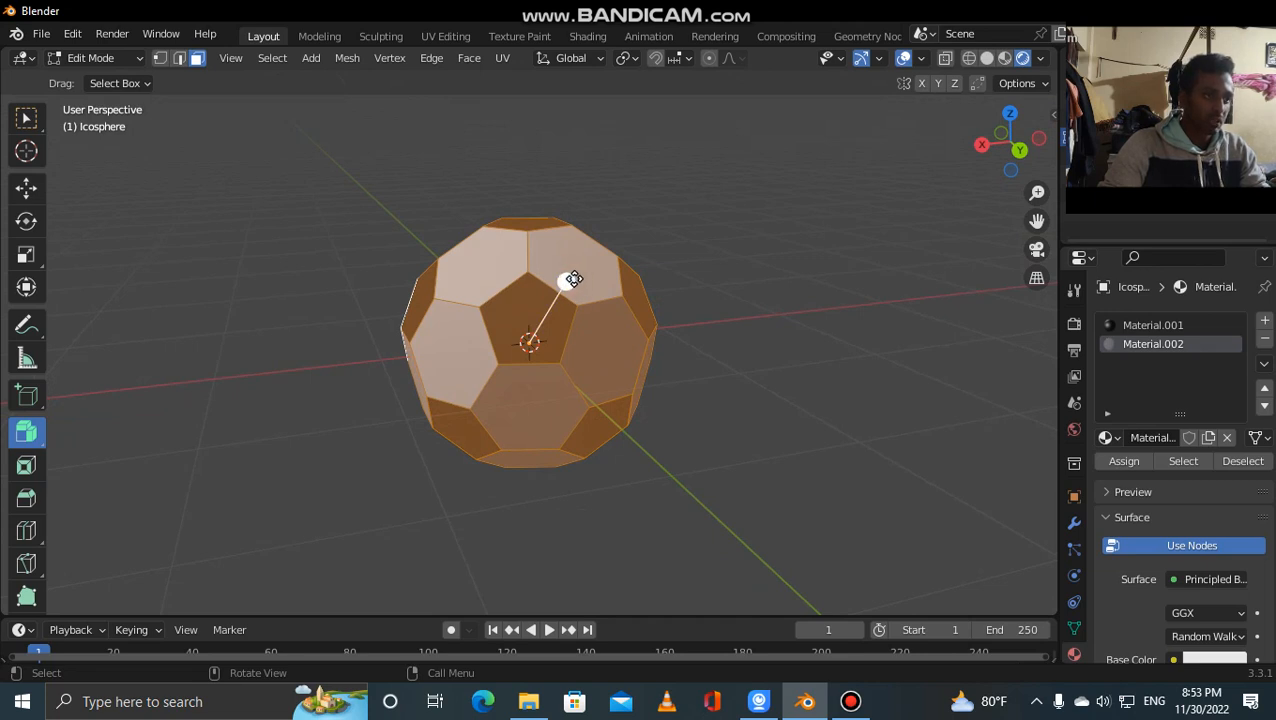
{"action": "left_click_drag", "start_coordinate": [566, 281], "coordinate": [578, 272]}
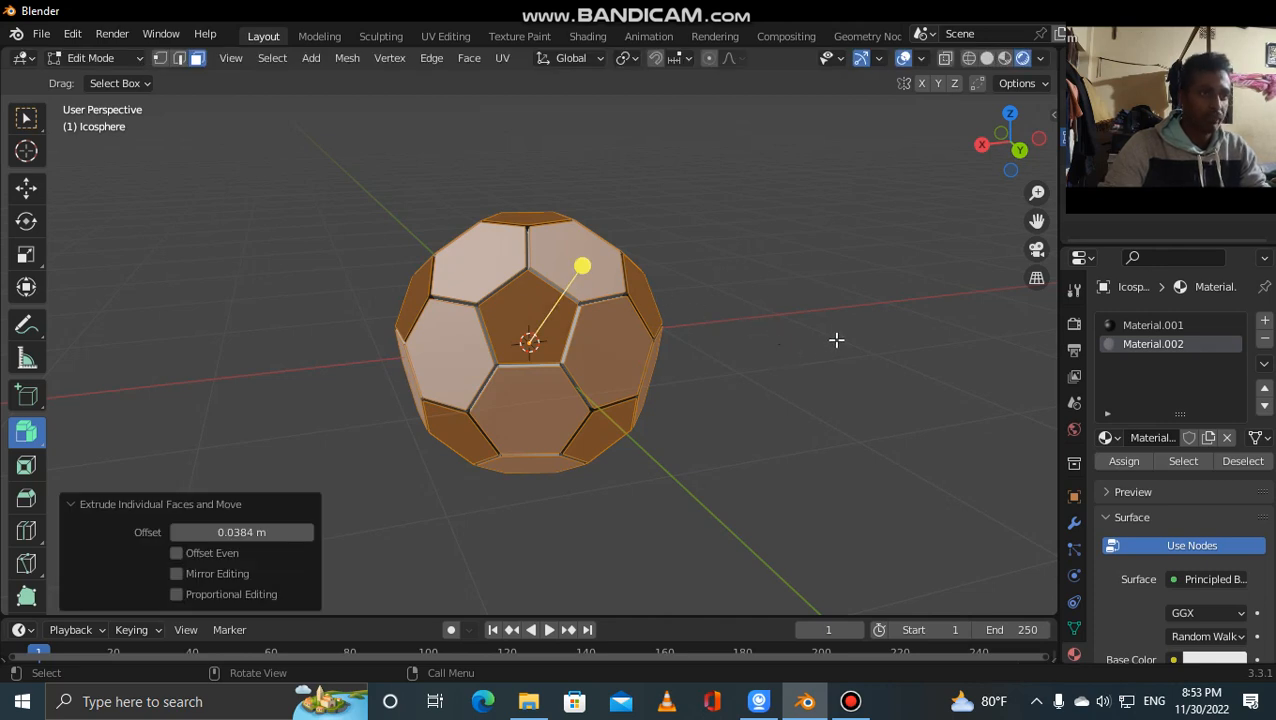
Step: Set the mean crease of the extruded faces' edges to 1 and clear the selection
{"action": "key", "text": "n"}
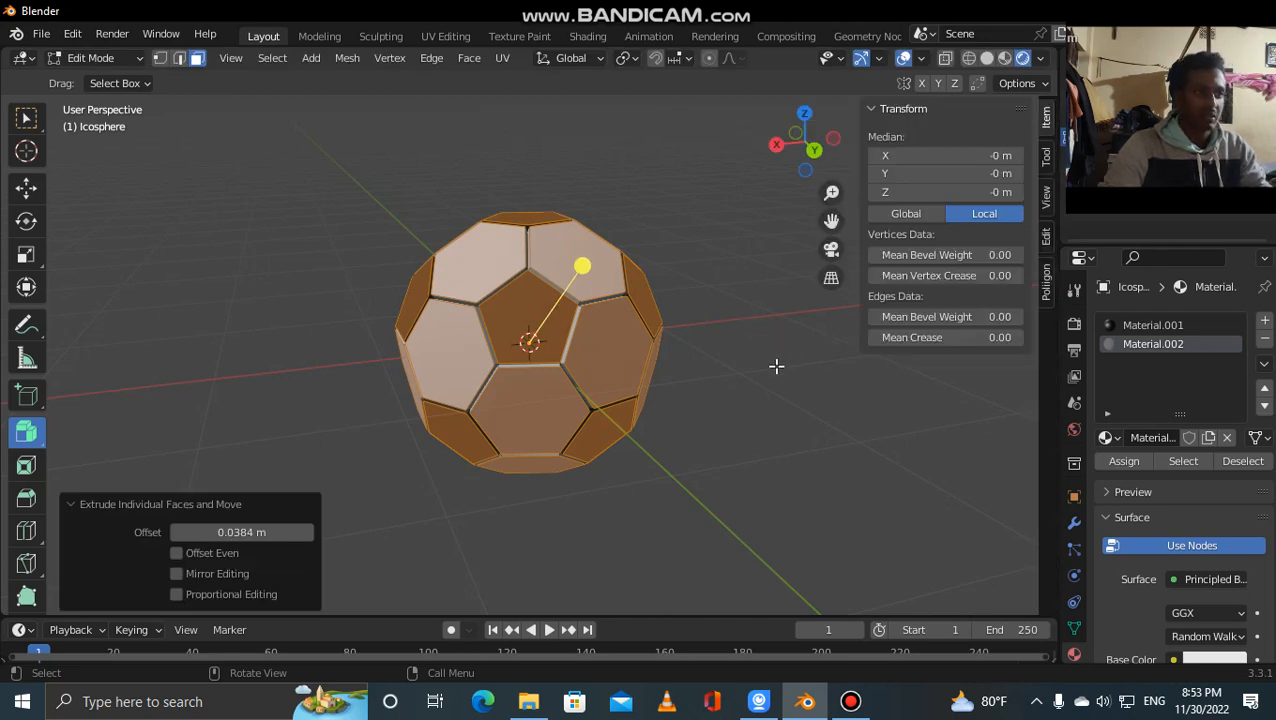
{"action": "left_click", "coordinate": [1001, 338]}
{"action": "type", "text": "1"}
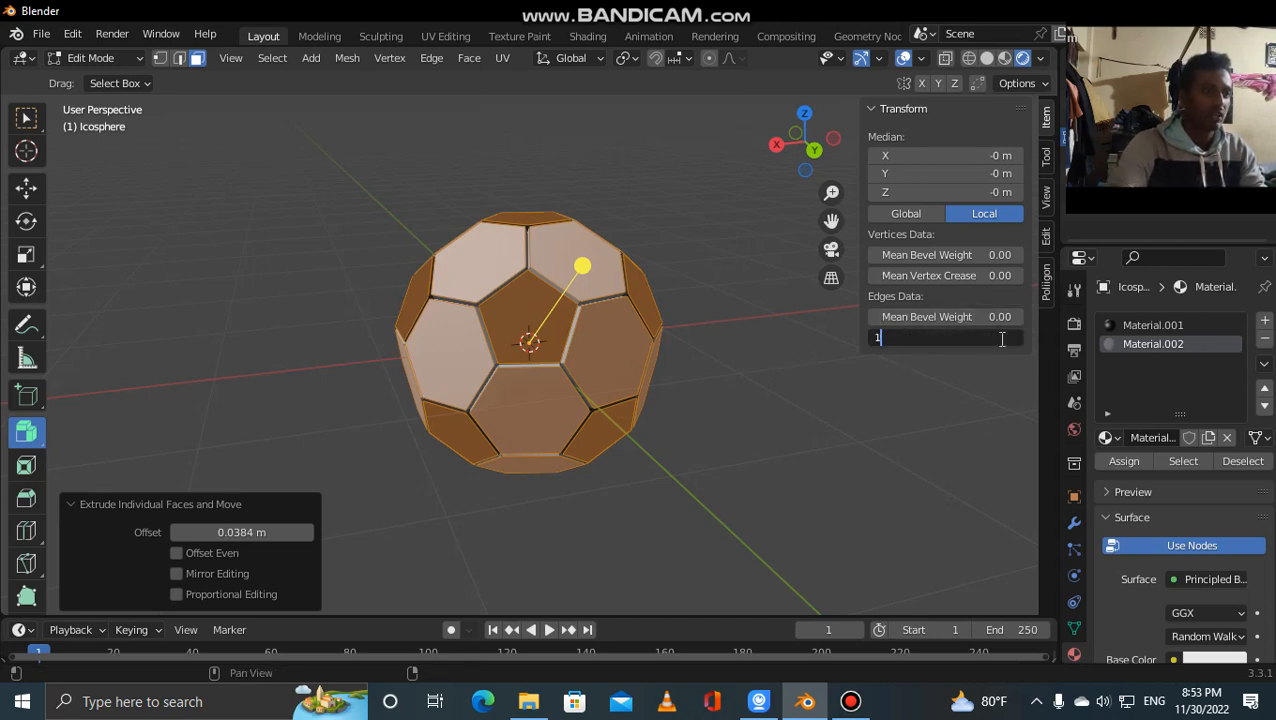
{"action": "key", "text": "Return"}
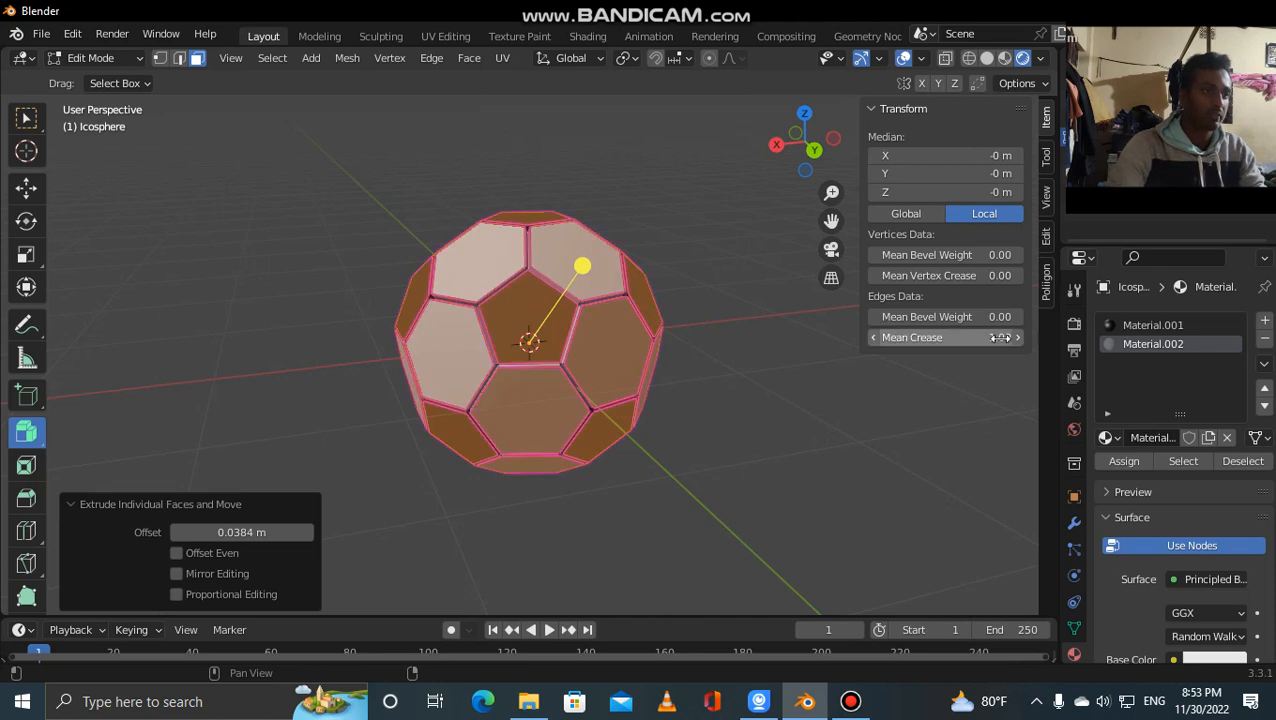
{"action": "left_click", "coordinate": [785, 449]}
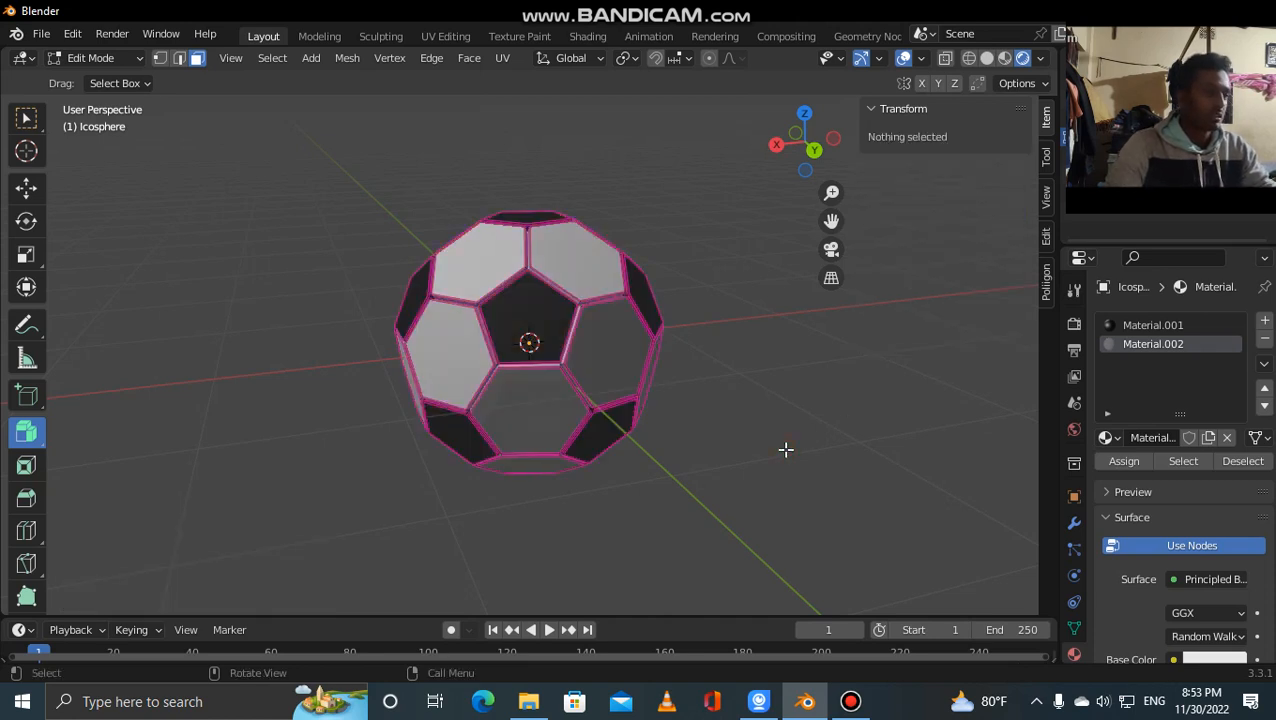
Step: Return the icosphere to Object Mode and hide its transform properties
{"action": "key", "text": "Tab"}
{"action": "middle_click_drag", "start_coordinate": [766, 461], "coordinate": [738, 460]}
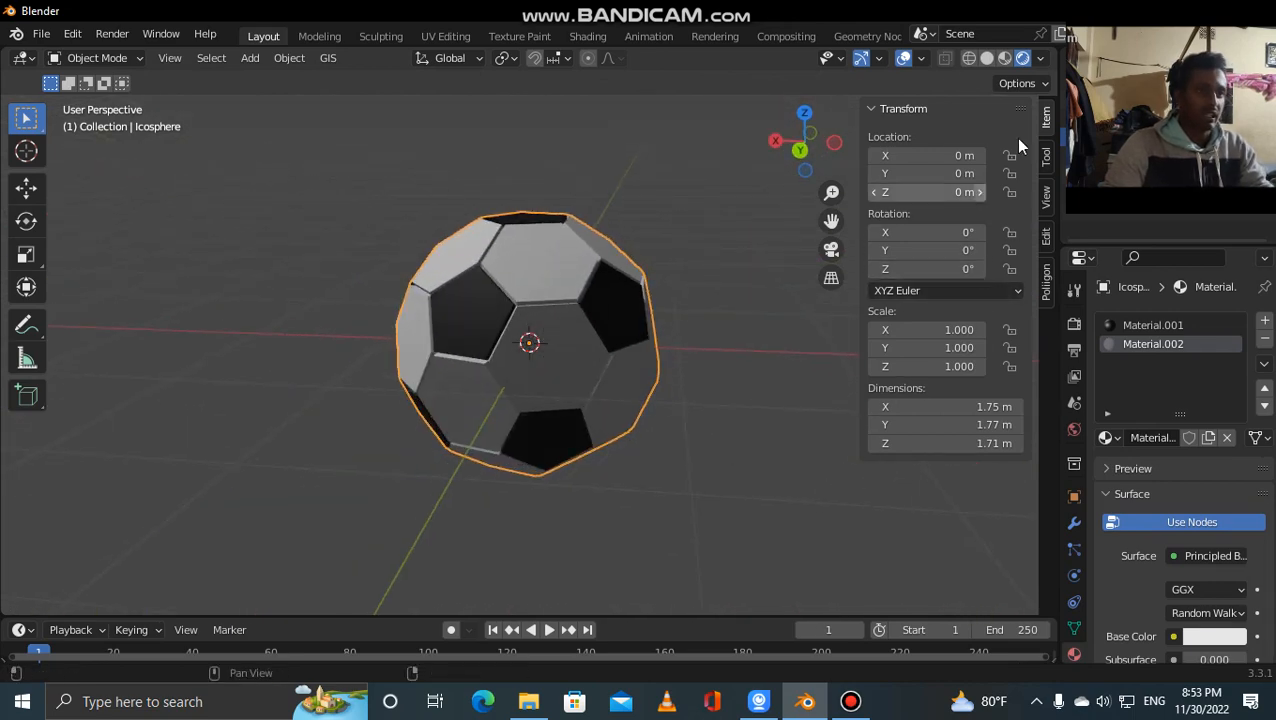
{"action": "key", "text": "n"}
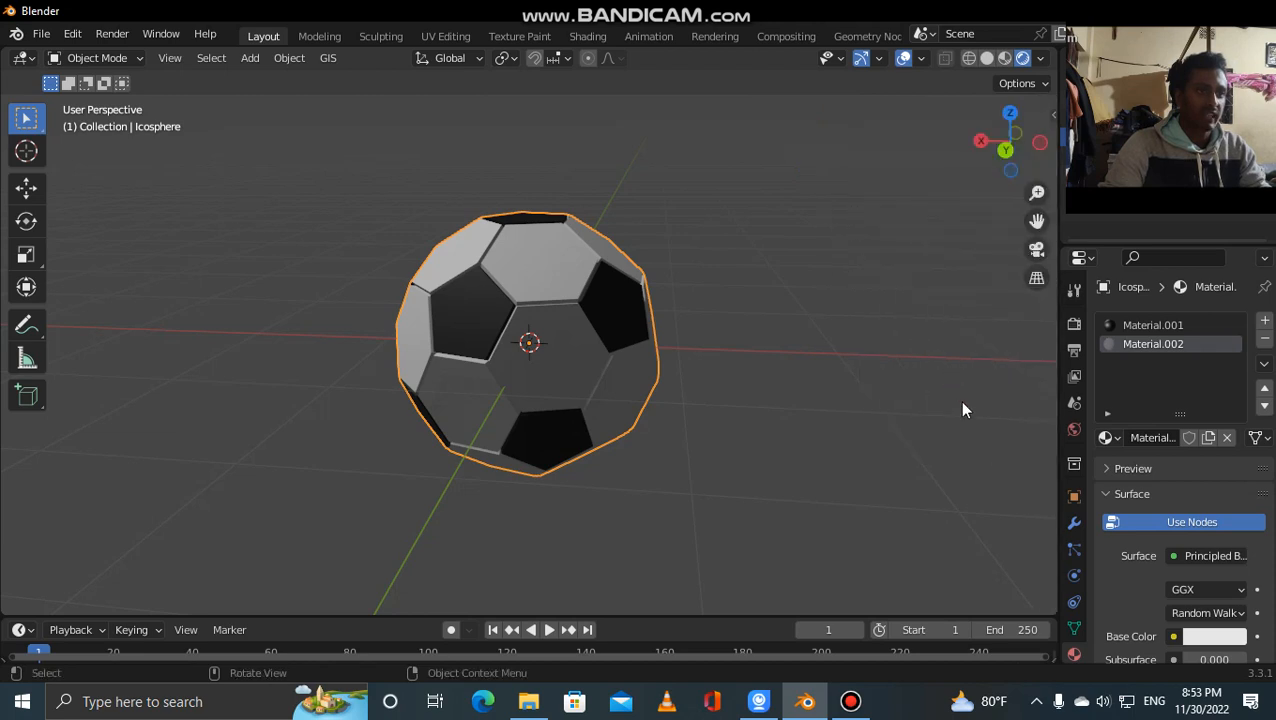
{"action": "mouse_move", "coordinate": [918, 461]}
{"action": "middle_mouse_down"}
{"action": "mouse_move", "coordinate": [723, 453]}
{"action": "mouse_move", "coordinate": [921, 434]}
{"action": "mouse_move", "coordinate": [808, 460]}
{"action": "mouse_move", "coordinate": [895, 458]}
{"action": "middle_mouse_up"}
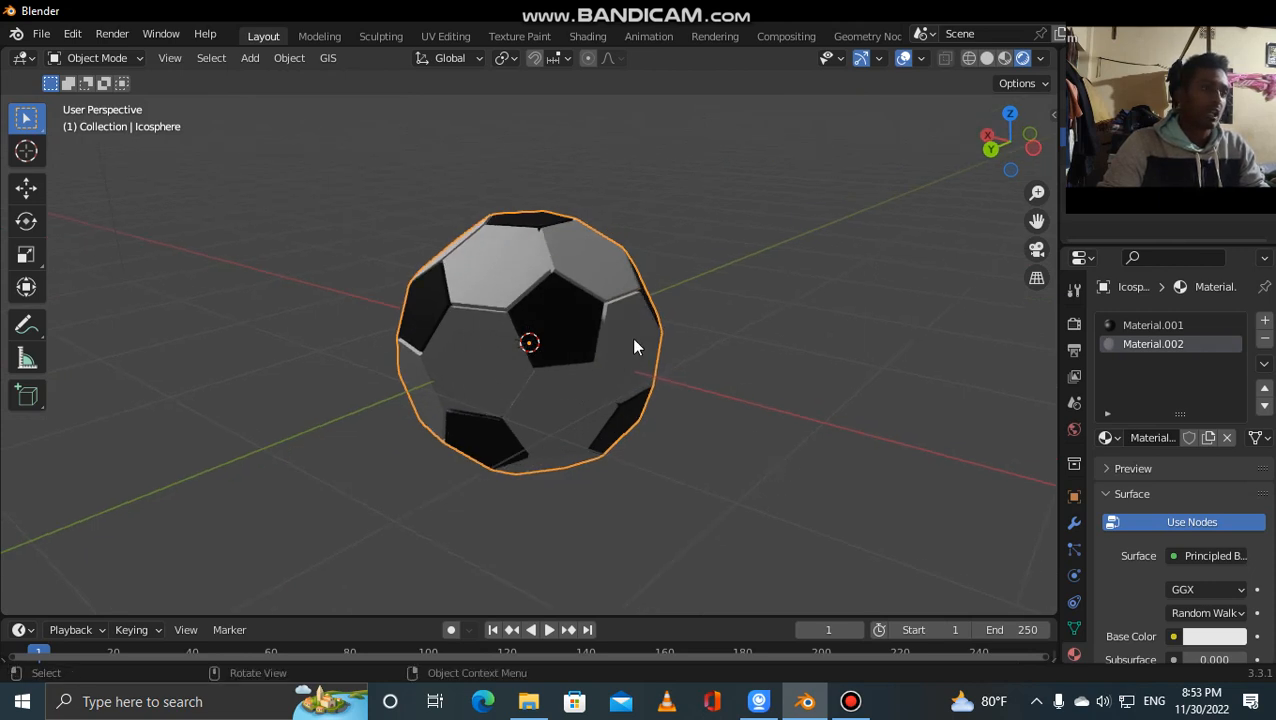
{"action": "middle_click_drag", "start_coordinate": [757, 495], "coordinate": [1031, 607]}
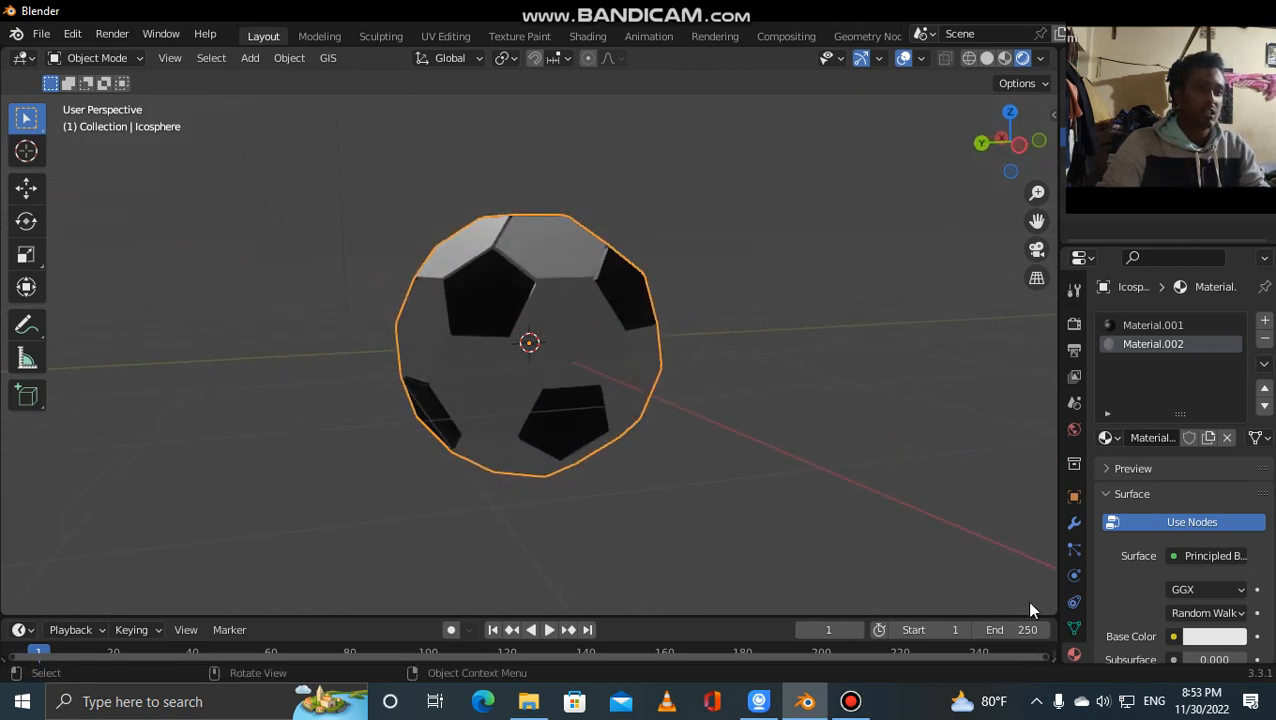
Step: Add a Subdivision Surface modifier to the icosphere and set its type to Simple
{"action": "left_click", "coordinate": [1074, 522]}
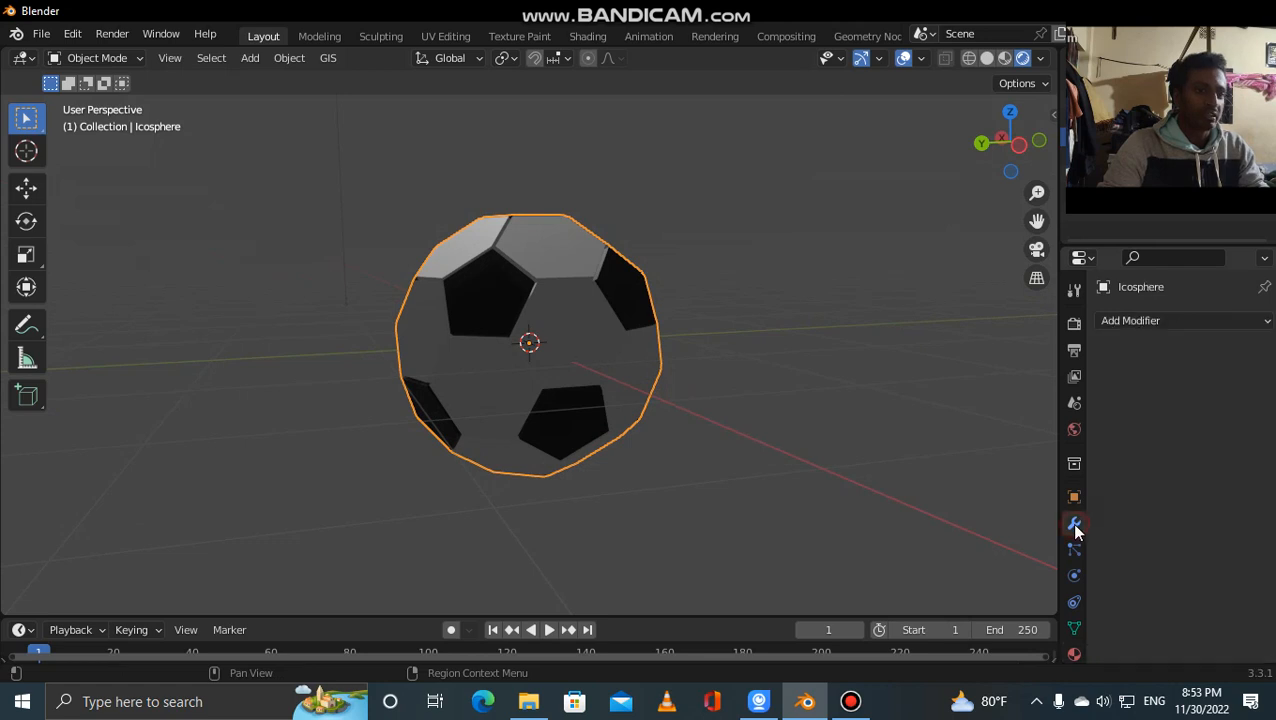
{"action": "left_click", "coordinate": [1202, 318]}
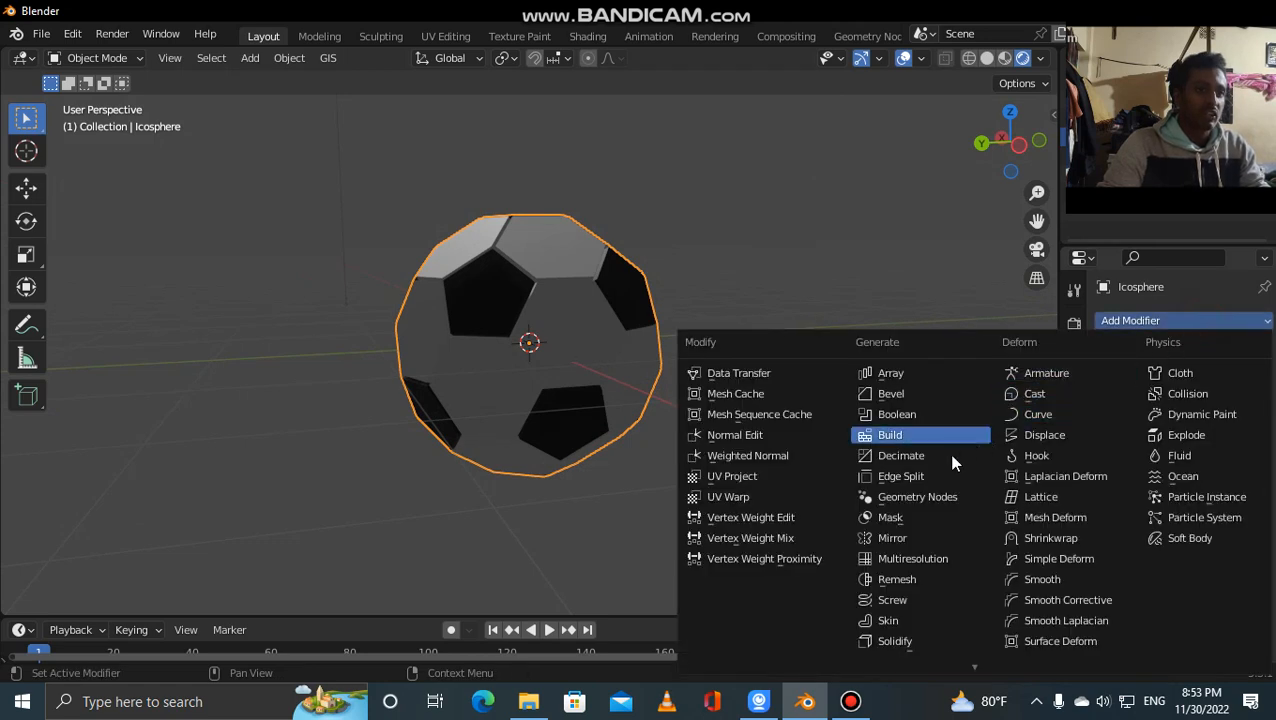
{"action": "scroll", "coordinate": [897, 648], "scroll_direction": "down", "scroll_amount": 1}
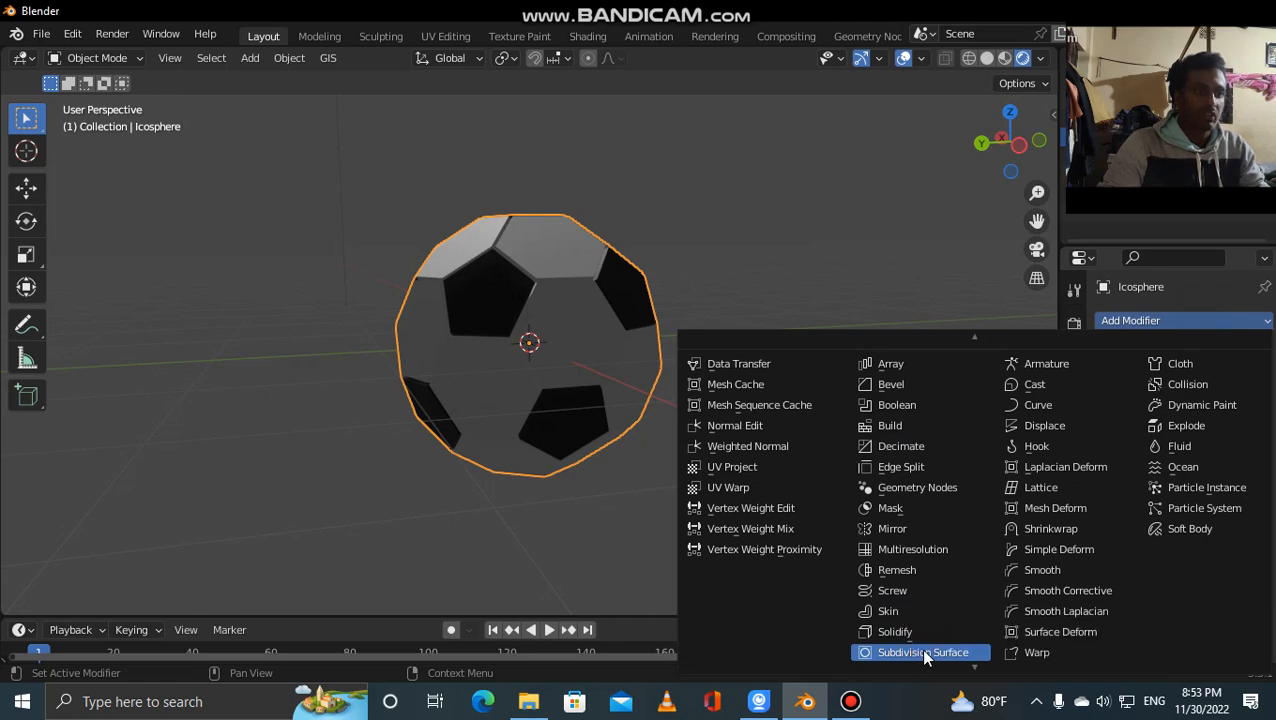
{"action": "left_click", "coordinate": [924, 651]}
{"action": "middle_click_drag", "start_coordinate": [825, 510], "coordinate": [915, 509]}
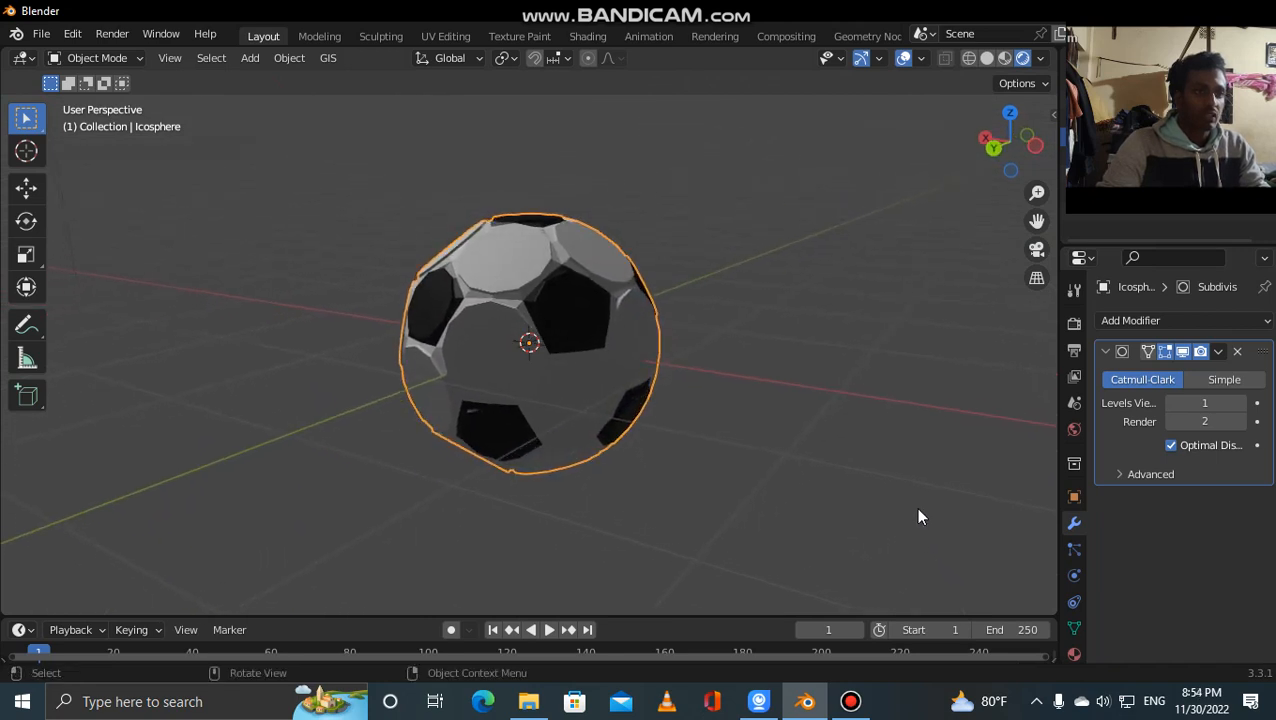
{"action": "left_click", "coordinate": [1226, 386]}
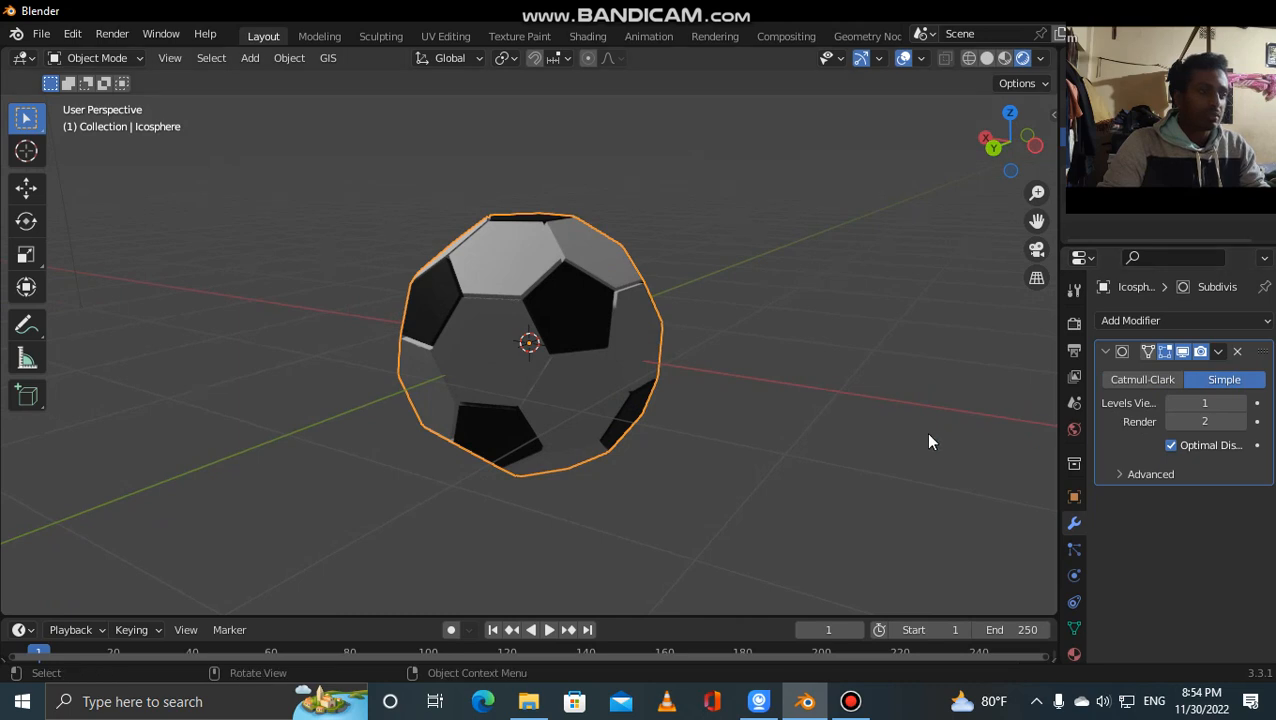
{"action": "middle_click_drag", "start_coordinate": [932, 431], "coordinate": [862, 438]}
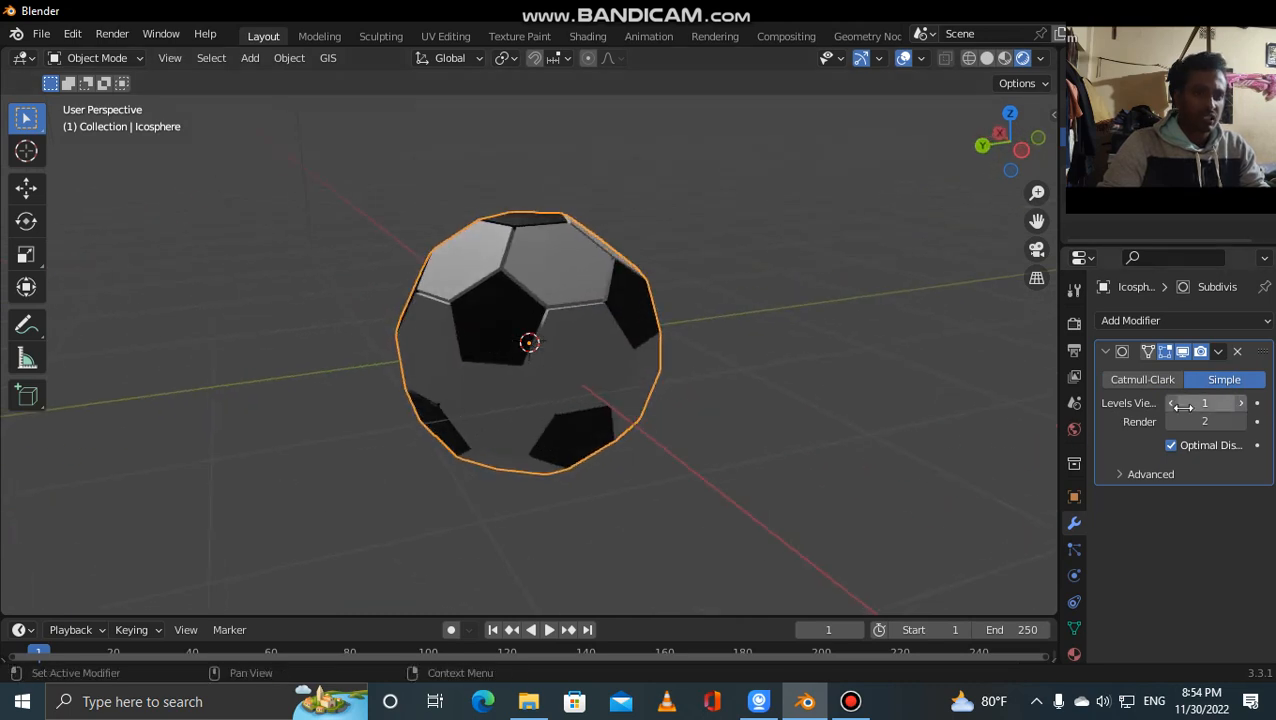
Step: Set the Subdivision Surface modifier's viewport and render levels to 3
{"action": "left_click", "coordinate": [1241, 403]}
{"action": "left_click", "coordinate": [1241, 404]}
{"action": "left_click", "coordinate": [1241, 421]}
{"action": "middle_click_drag", "start_coordinate": [978, 454], "coordinate": [770, 508]}
{"action": "scroll", "coordinate": [832, 480], "scroll_direction": "up", "scroll_amount": 2}
{"action": "left_click", "coordinate": [1172, 403]}
{"action": "middle_click_drag", "start_coordinate": [1000, 408], "coordinate": [838, 404]}
{"action": "left_click", "coordinate": [1240, 403]}
{"action": "left_click", "coordinate": [1240, 403]}
{"action": "scroll", "coordinate": [905, 438], "scroll_direction": "up", "scroll_amount": 3}
{"action": "middle_click_drag", "start_coordinate": [906, 439], "coordinate": [851, 453]}
{"action": "scroll", "coordinate": [877, 431], "scroll_direction": "down", "scroll_amount": 3}
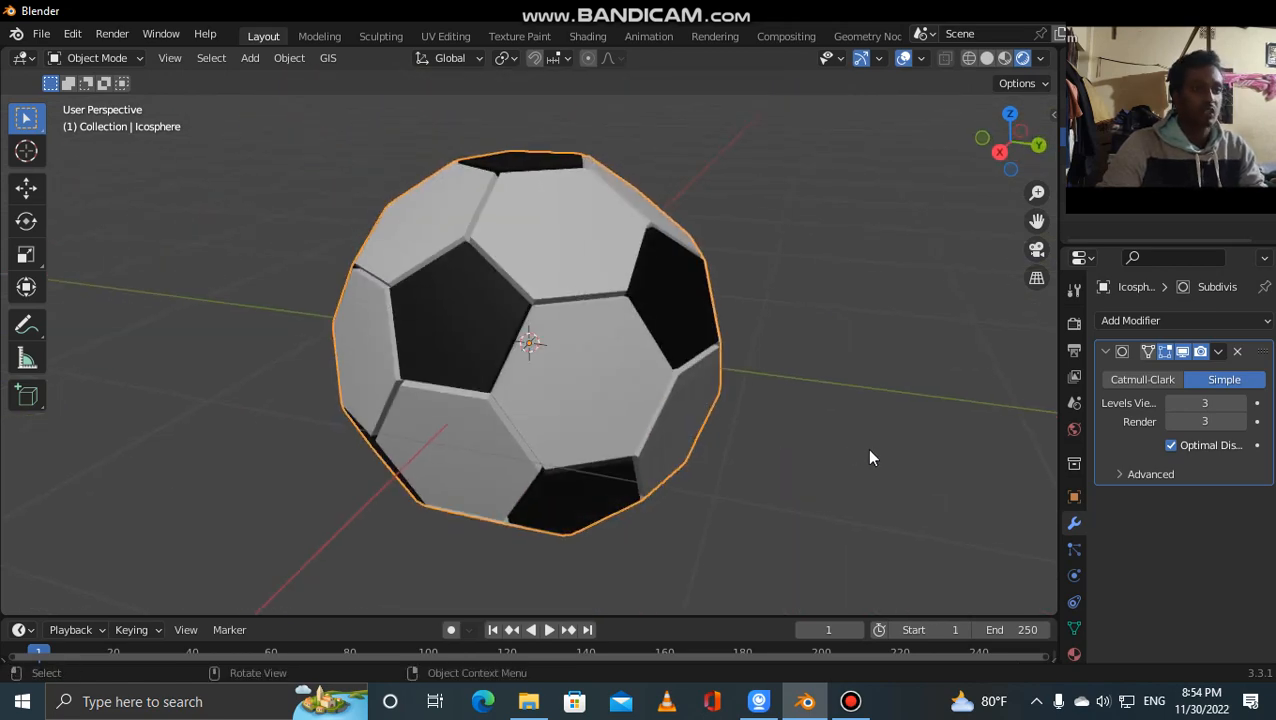
Step: Add a Cast modifier to the icosphere, keeping the Sphere shape, and set its factor to 0.9
{"action": "left_click", "coordinate": [1213, 314]}
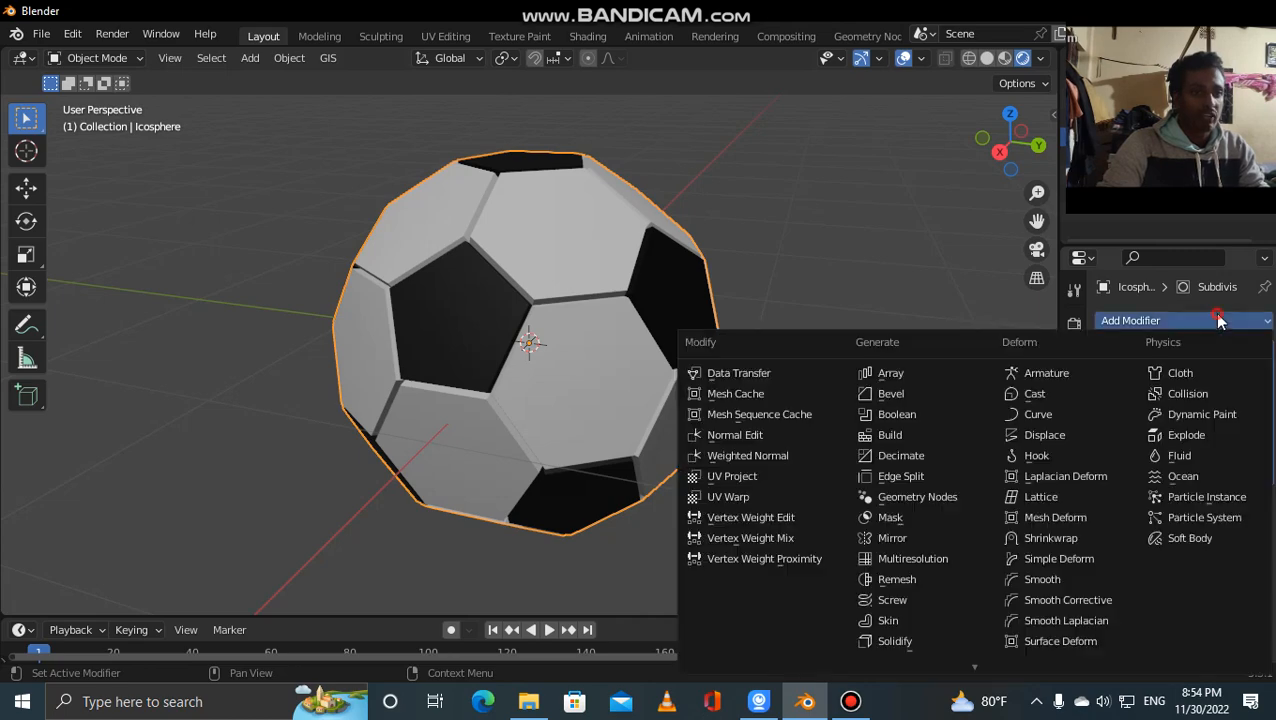
{"action": "left_click", "coordinate": [1034, 394]}
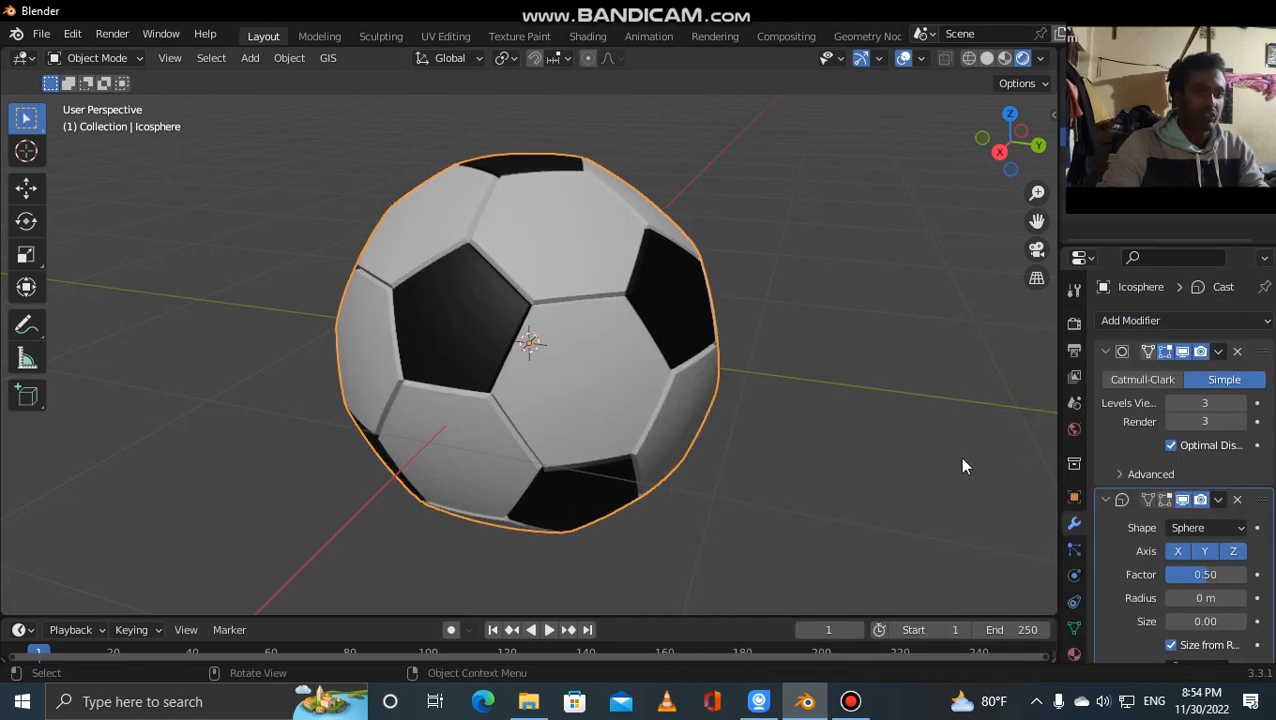
{"action": "left_click", "coordinate": [1200, 576]}
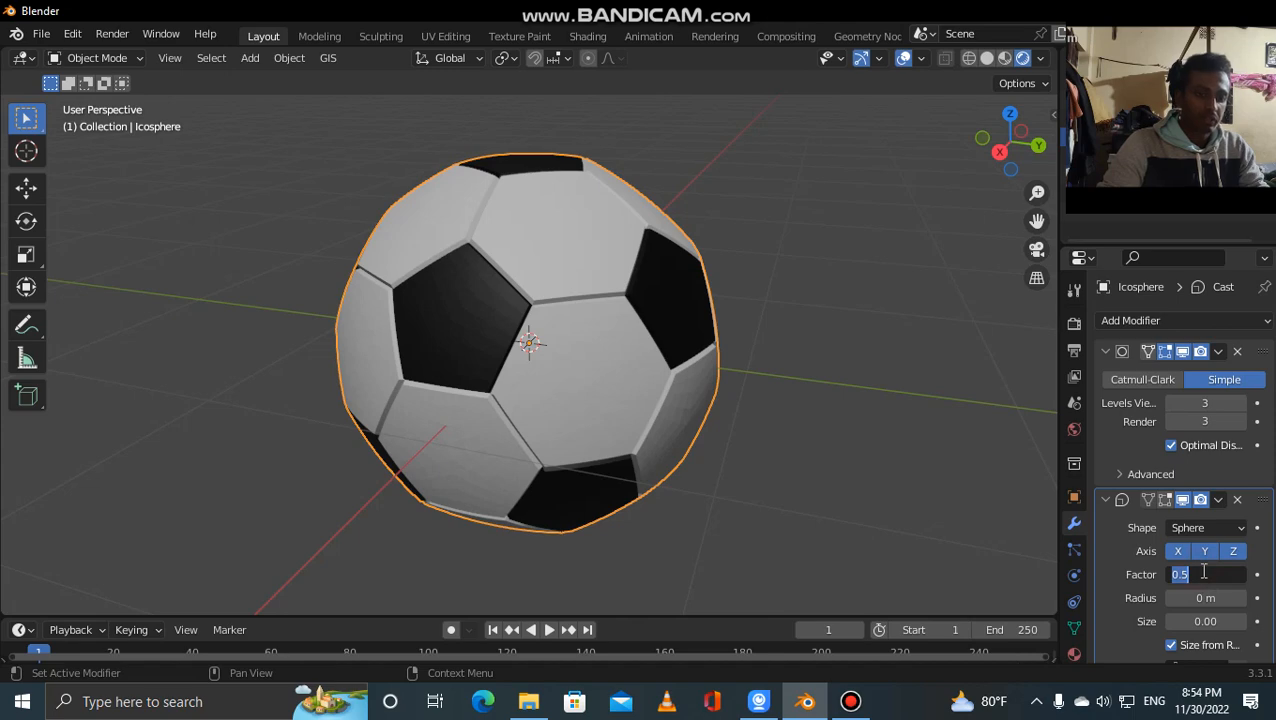
{"action": "key", "text": "BackSpace"}
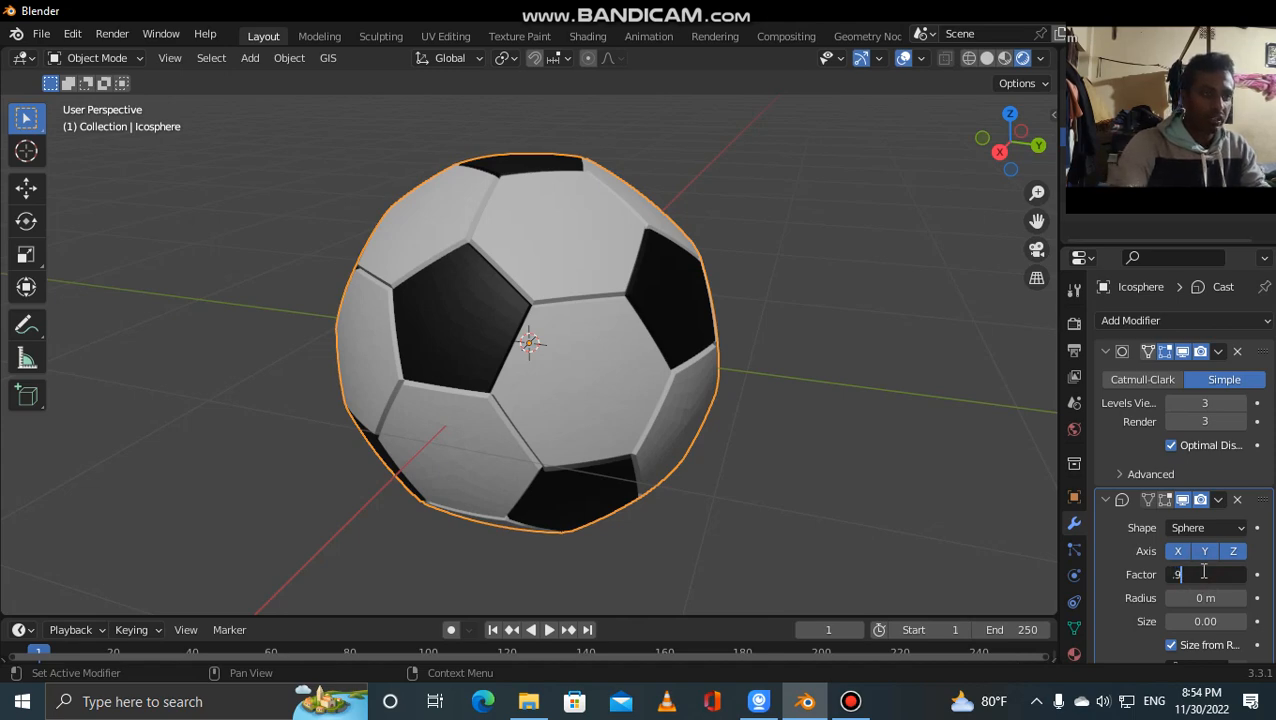
{"action": "type", "text": ".9"}
{"action": "key", "text": "Return"}
Step: Raise the Subdivision Surface modifier's viewport and render levels to 5 to smooth the ball's faceted surface
{"action": "middle_click_drag", "start_coordinate": [933, 451], "coordinate": [751, 435]}
{"action": "scroll", "coordinate": [753, 437], "scroll_direction": "up", "scroll_amount": 4}
{"action": "scroll", "coordinate": [895, 441], "scroll_direction": "down", "scroll_amount": 3}
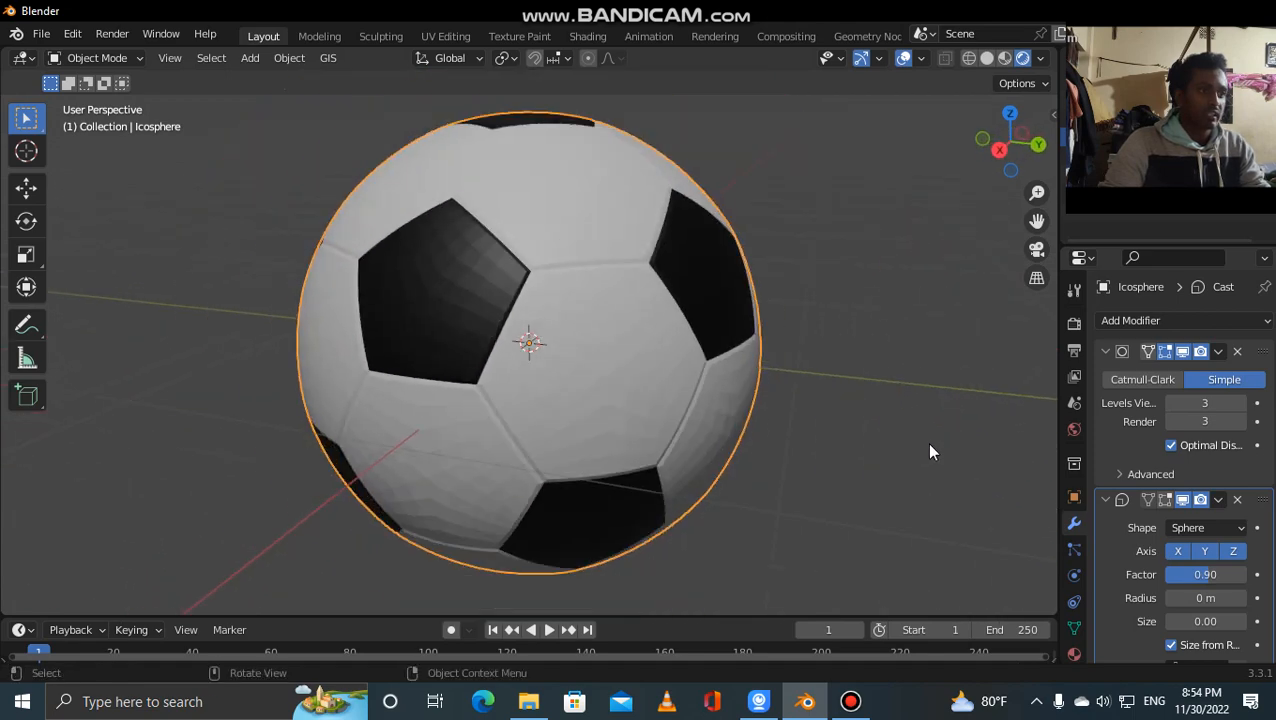
{"action": "middle_click_drag", "start_coordinate": [926, 442], "coordinate": [718, 425]}
{"action": "scroll", "coordinate": [718, 425], "scroll_direction": "up", "scroll_amount": 2}
{"action": "middle_click_drag", "start_coordinate": [897, 462], "coordinate": [805, 431]}
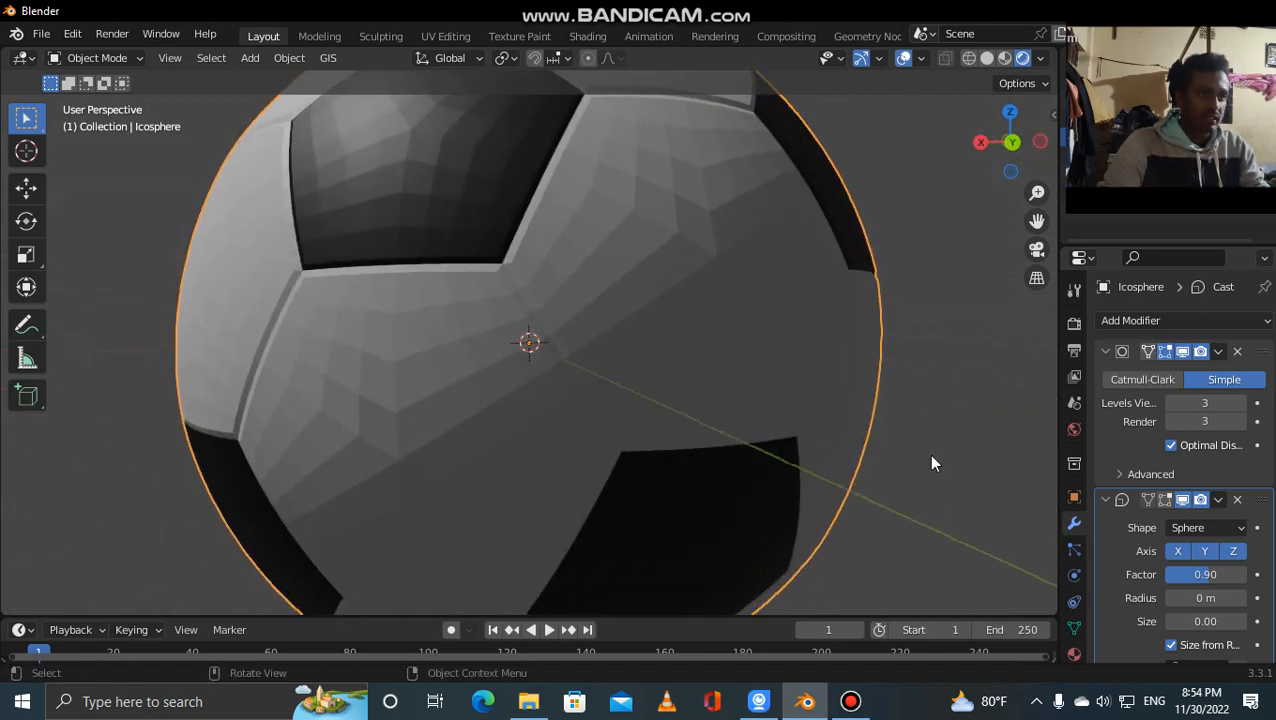
{"action": "middle_click_drag", "start_coordinate": [931, 462], "coordinate": [1157, 455]}
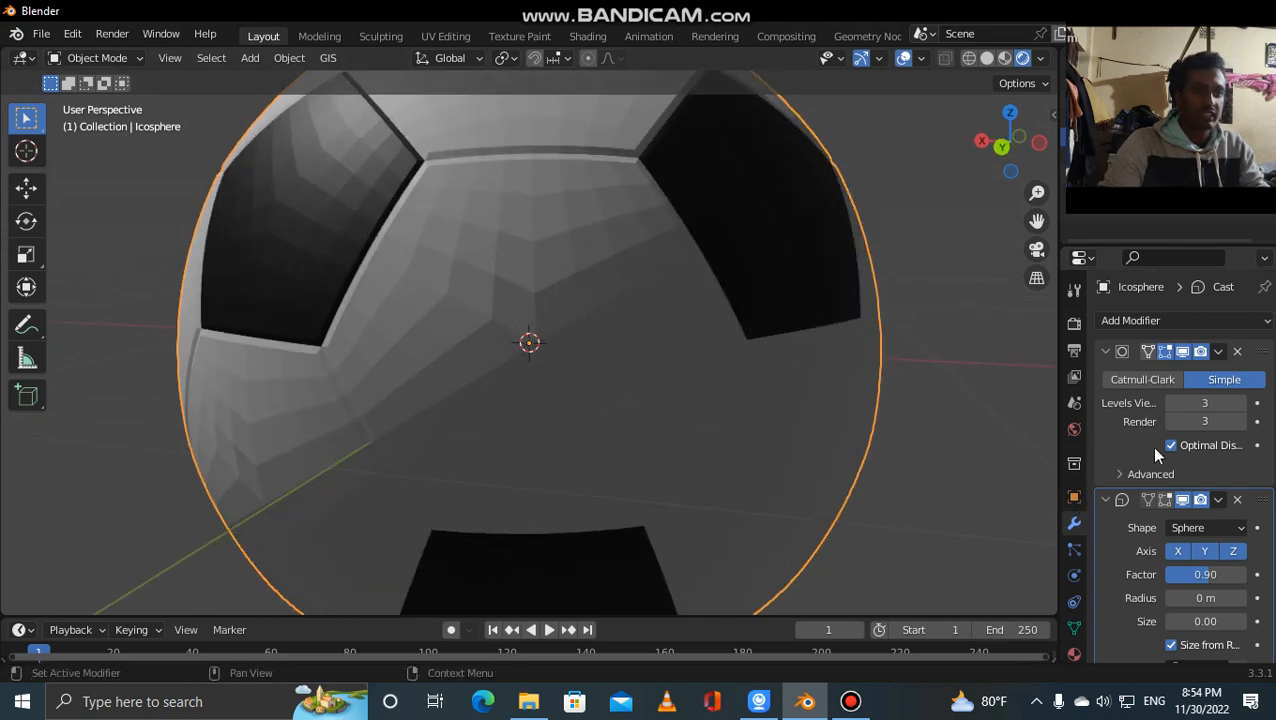
{"action": "left_click", "coordinate": [1242, 403]}
{"action": "left_click", "coordinate": [1242, 403]}
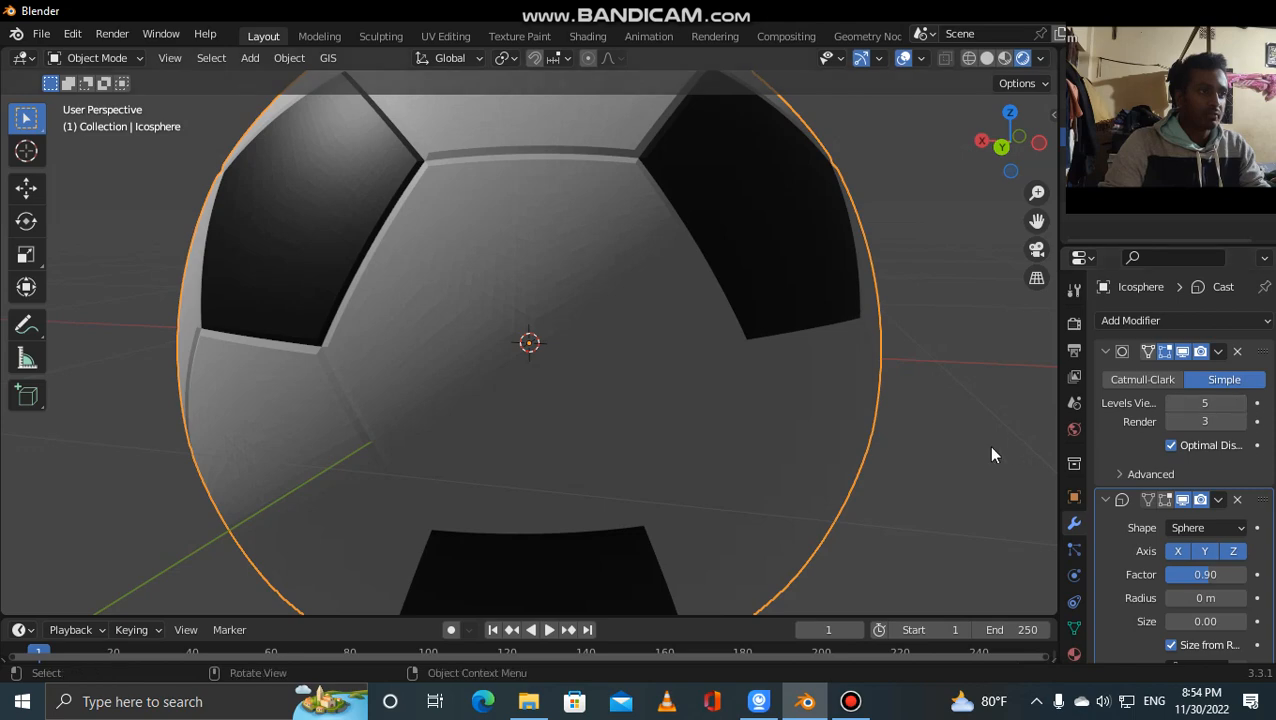
{"action": "scroll", "coordinate": [983, 484], "scroll_direction": "down", "scroll_amount": 6}
{"action": "middle_click_drag", "start_coordinate": [983, 484], "coordinate": [1237, 423]}
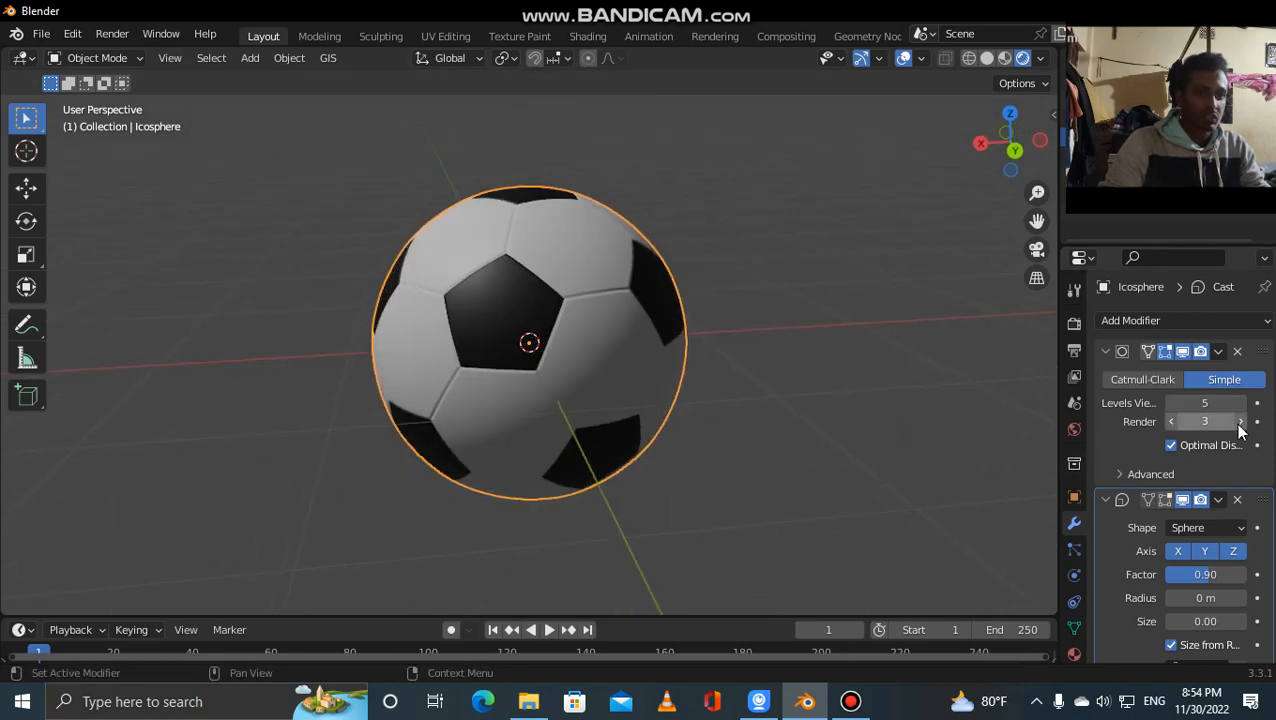
{"action": "left_click", "coordinate": [1242, 421]}
Step: Move the ball up about 0.90 m along the global Z axis so it rests at ground level
{"action": "middle_click_drag", "start_coordinate": [797, 458], "coordinate": [900, 418]}
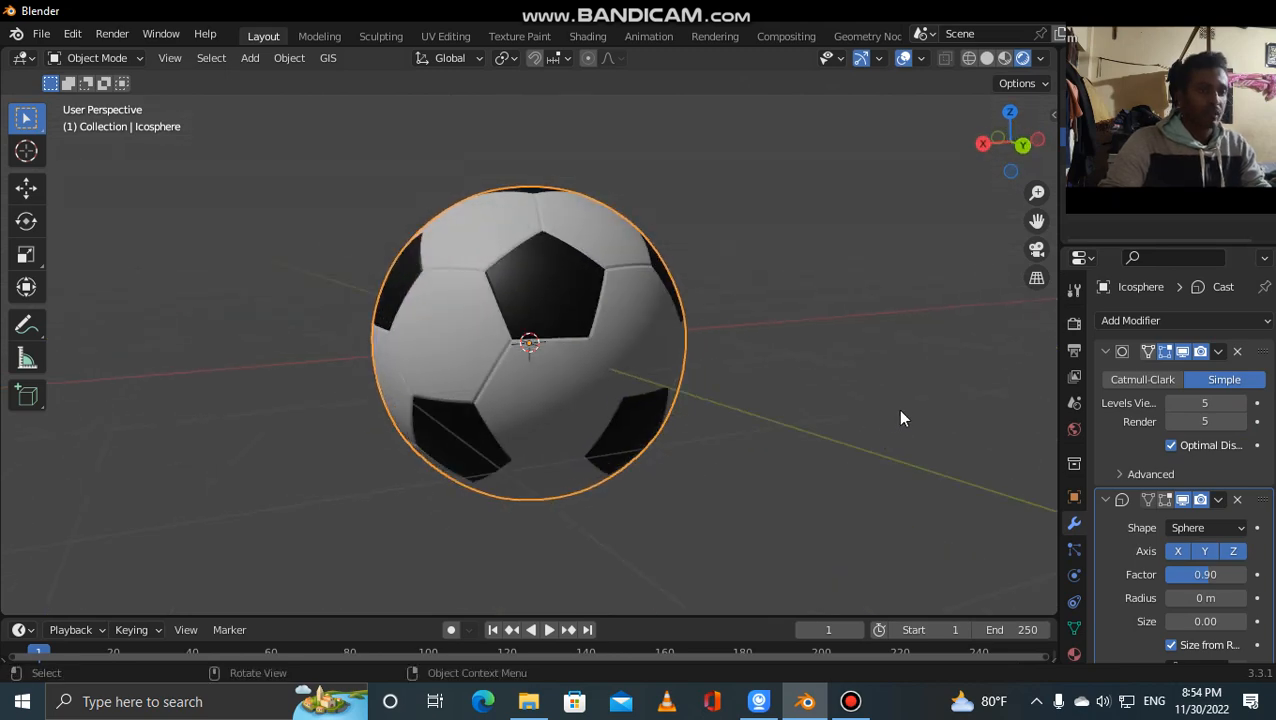
{"action": "middle_click_drag", "start_coordinate": [810, 430], "coordinate": [738, 458]}
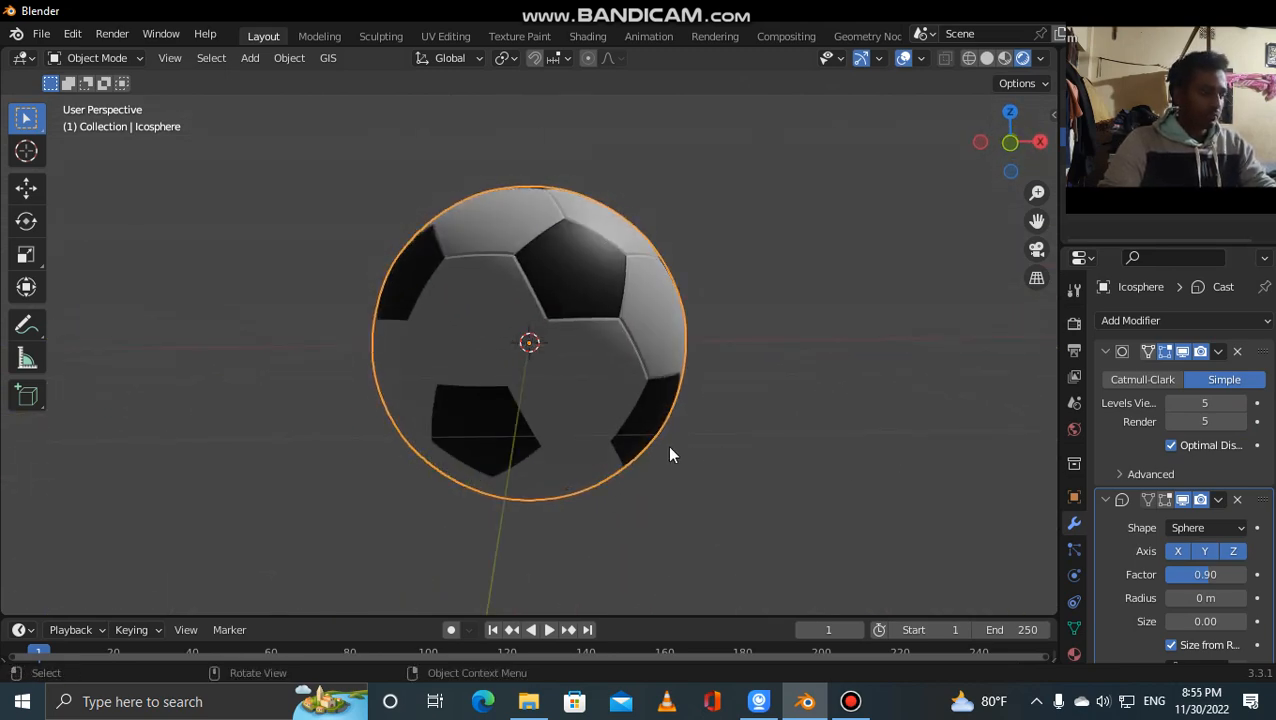
{"action": "key", "text": "g"}
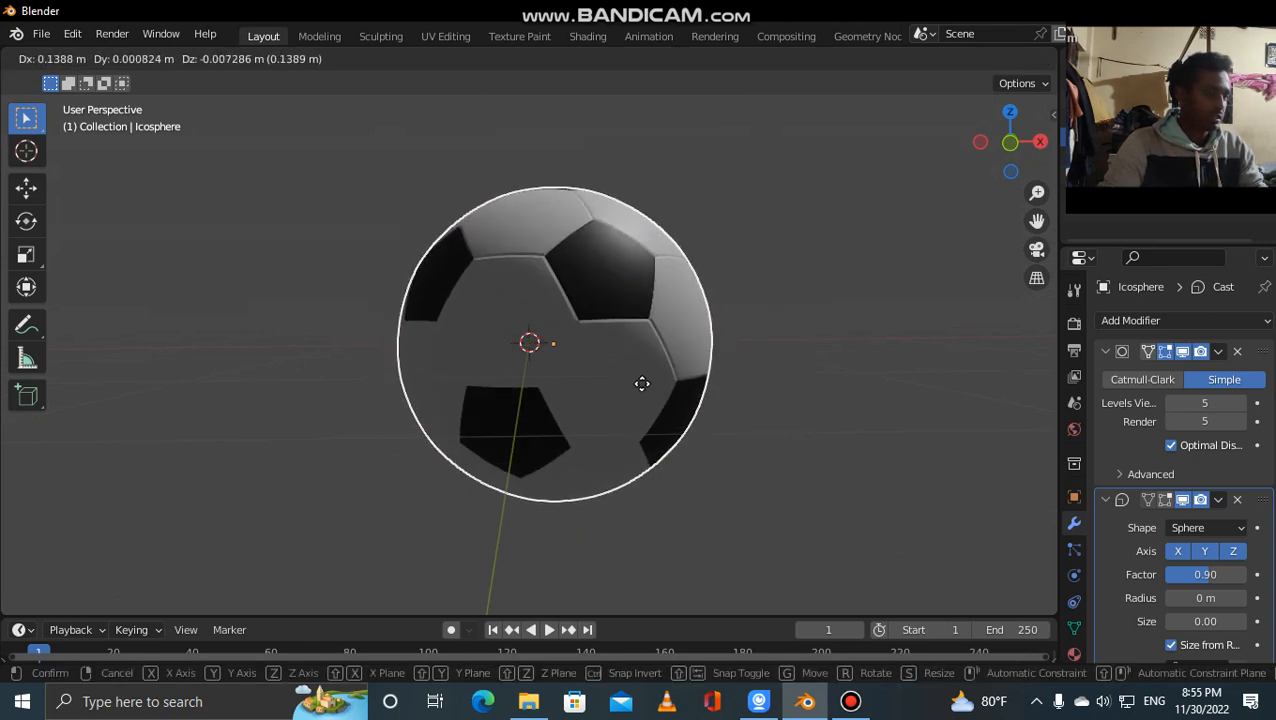
{"action": "key", "text": "z"}
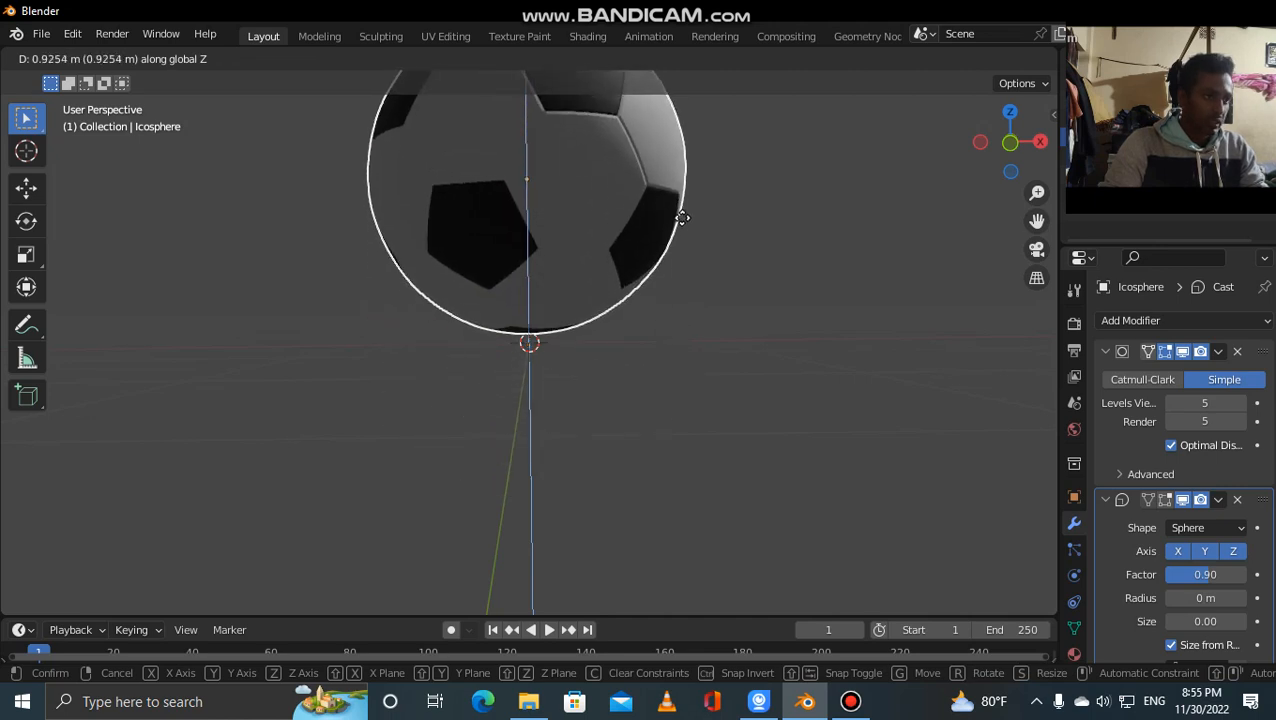
{"action": "left_click", "coordinate": [683, 229]}
Step: Add a plane mesh under the ball and scale it up about 7.46 times as a ground surface
{"action": "middle_click_drag", "start_coordinate": [756, 276], "coordinate": [773, 363]}
{"action": "scroll", "coordinate": [706, 350], "scroll_direction": "down", "scroll_amount": 6}
{"action": "key", "text": "shift+a"}
{"action": "mouse_move", "coordinate": [740, 302]}
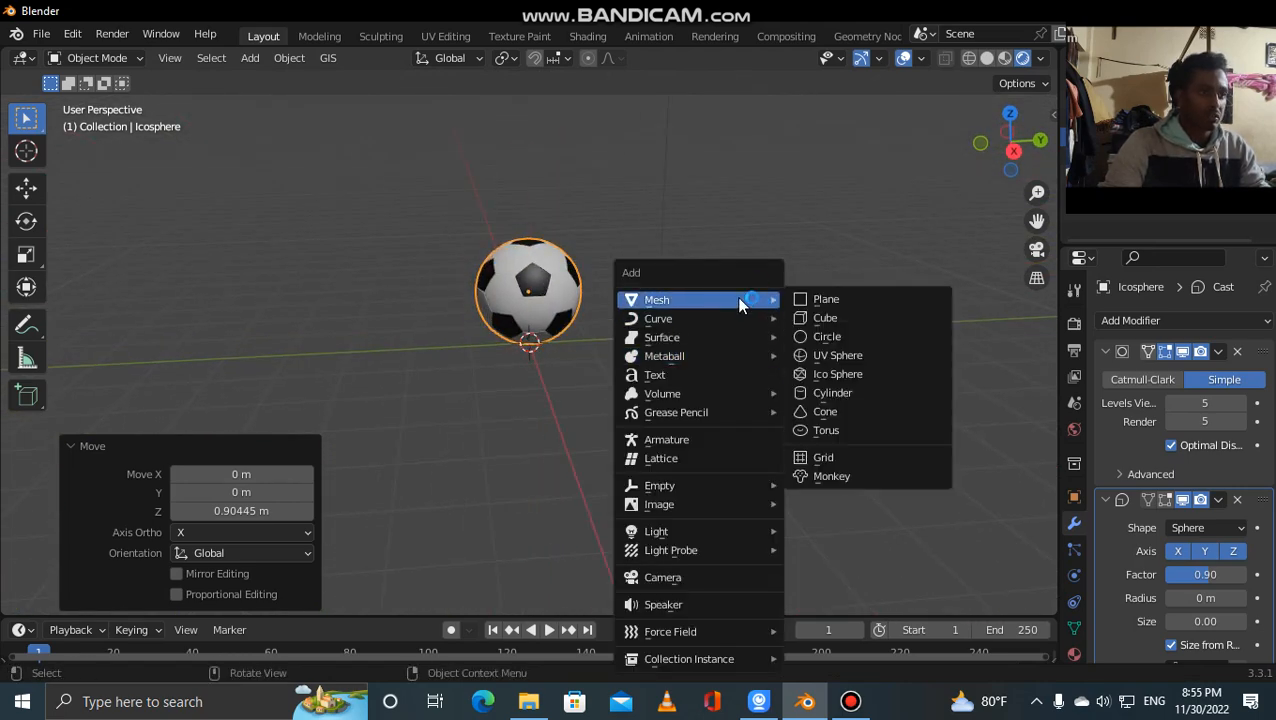
{"action": "left_click", "coordinate": [820, 300]}
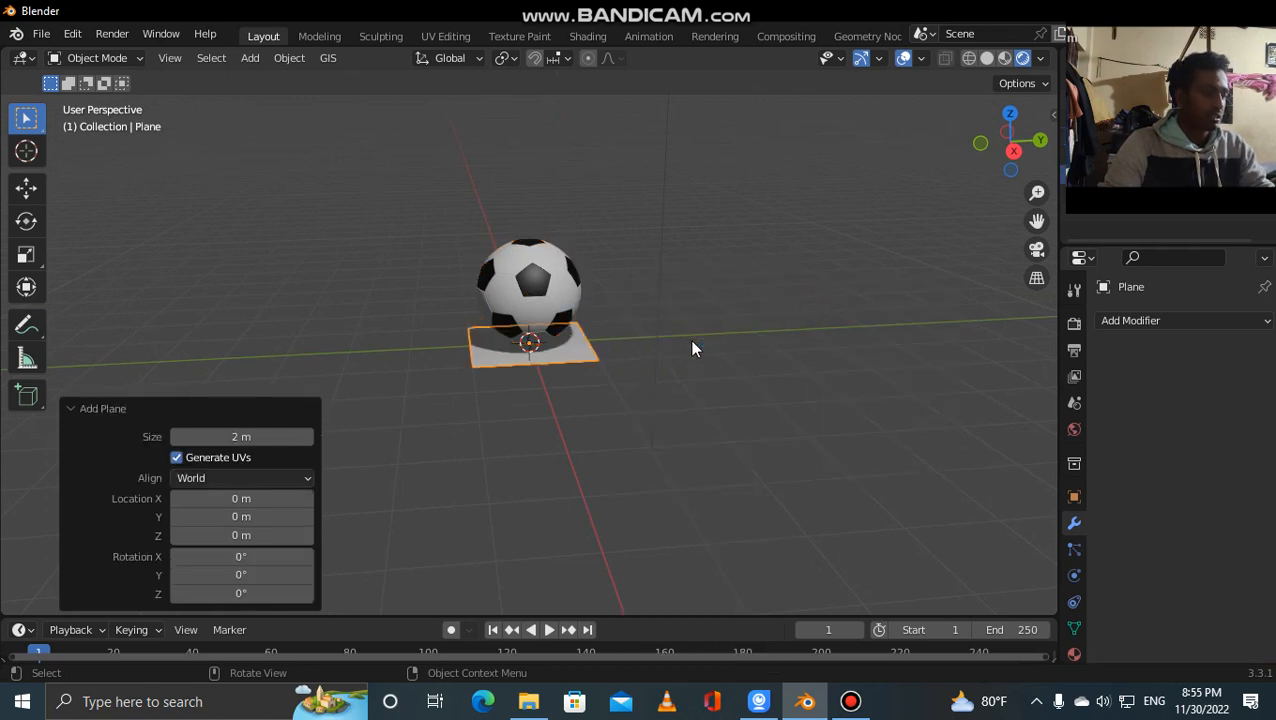
{"action": "key", "text": "s"}
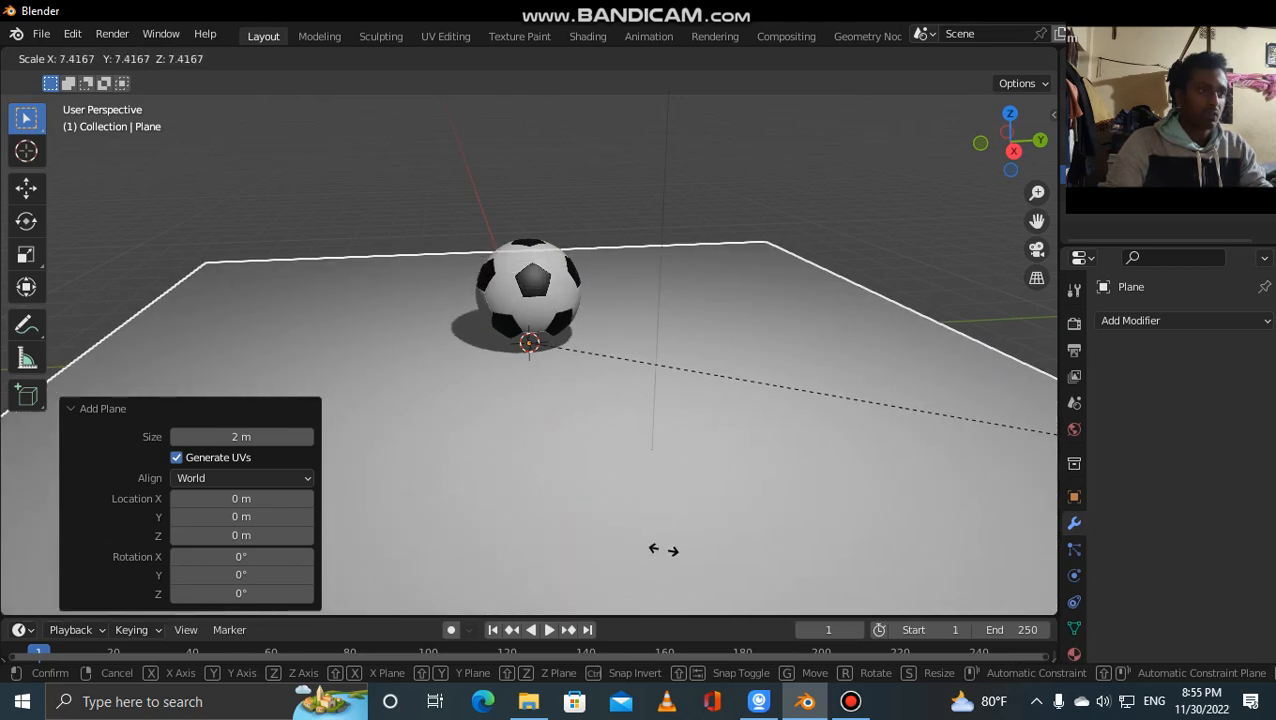
{"action": "left_click", "coordinate": [667, 550]}
Step: Align the camera to a view that frames the whole ball and its shadow on the ground plane
{"action": "mouse_move", "coordinate": [614, 547]}
{"action": "middle_mouse_down"}
{"action": "mouse_move", "coordinate": [424, 560]}
{"action": "mouse_move", "coordinate": [574, 489]}
{"action": "mouse_move", "coordinate": [664, 493]}
{"action": "mouse_move", "coordinate": [561, 476]}
{"action": "mouse_move", "coordinate": [670, 483]}
{"action": "mouse_move", "coordinate": [561, 450]}
{"action": "mouse_move", "coordinate": [618, 450]}
{"action": "mouse_move", "coordinate": [583, 481]}
{"action": "middle_mouse_up"}
{"action": "scroll", "coordinate": [574, 489], "scroll_direction": "up", "scroll_amount": 3}
{"action": "scroll", "coordinate": [557, 483], "scroll_direction": "down", "scroll_amount": 5}
{"action": "scroll", "coordinate": [618, 450], "scroll_direction": "up", "scroll_amount": 3}
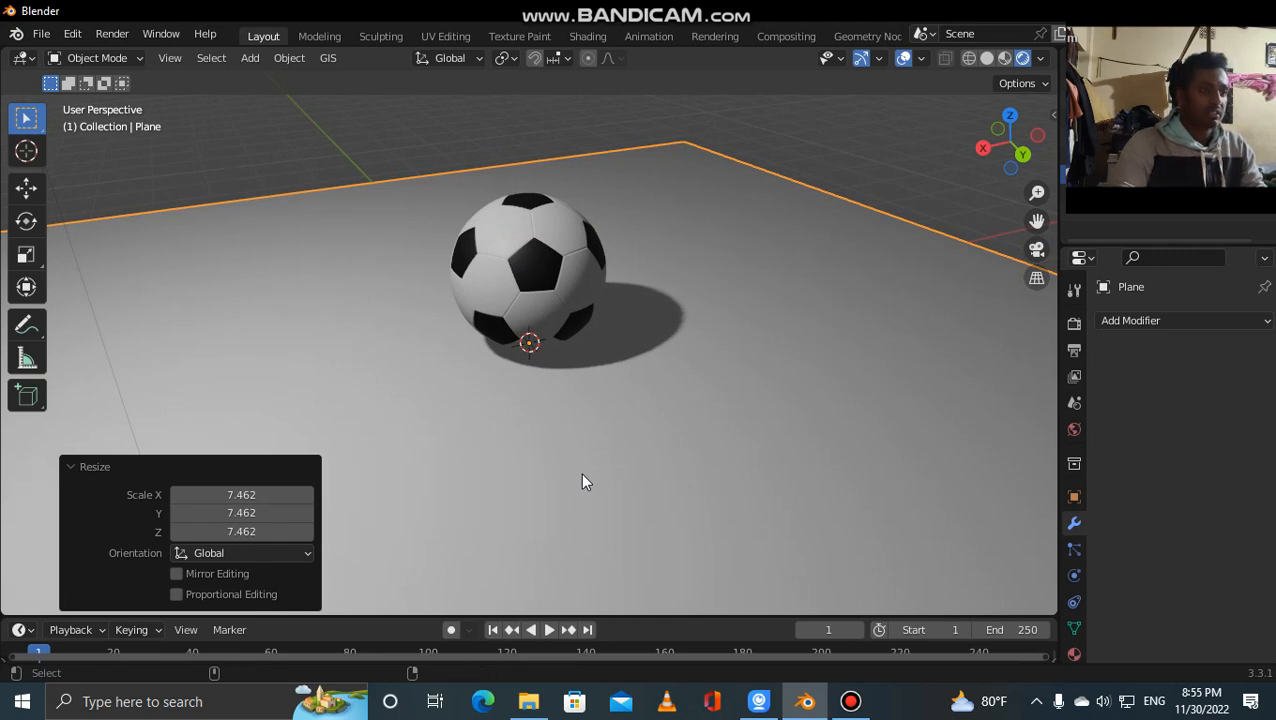
{"action": "key", "text": "ctrl+alt+KP_0"}
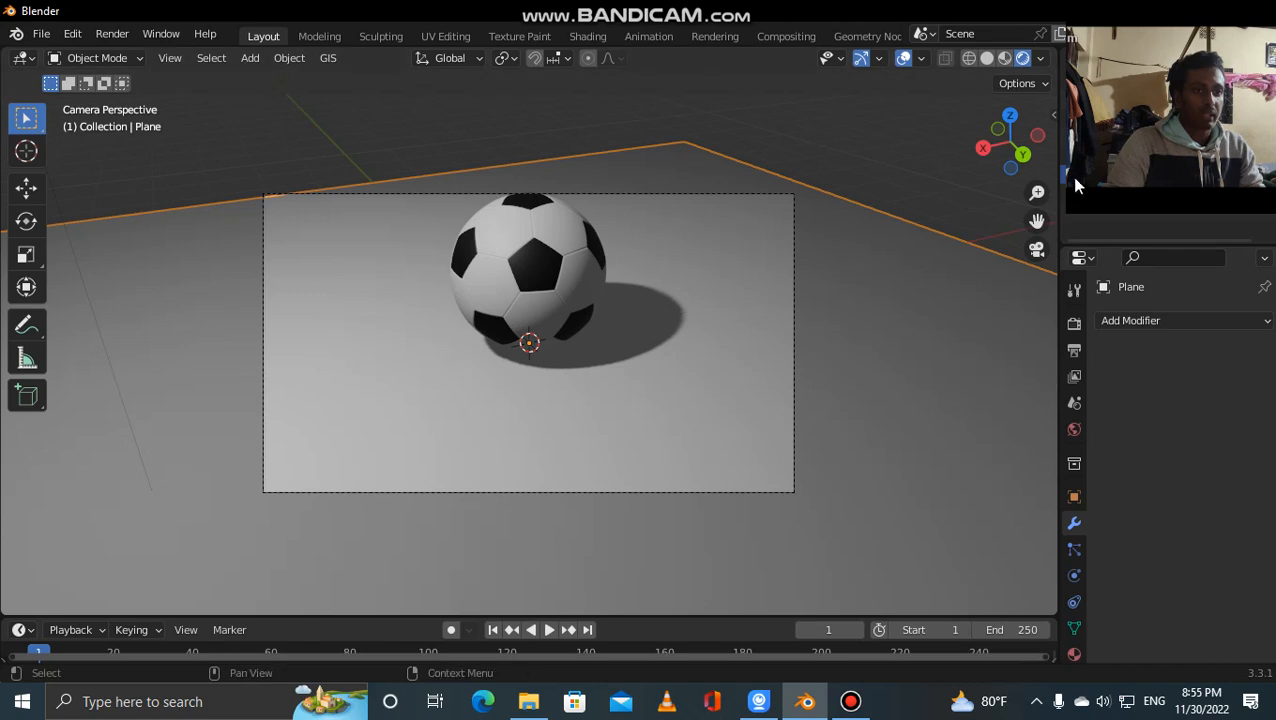
{"action": "middle_click_drag", "start_coordinate": [878, 366], "coordinate": [735, 333]}
{"action": "key", "text": "KP_0"}
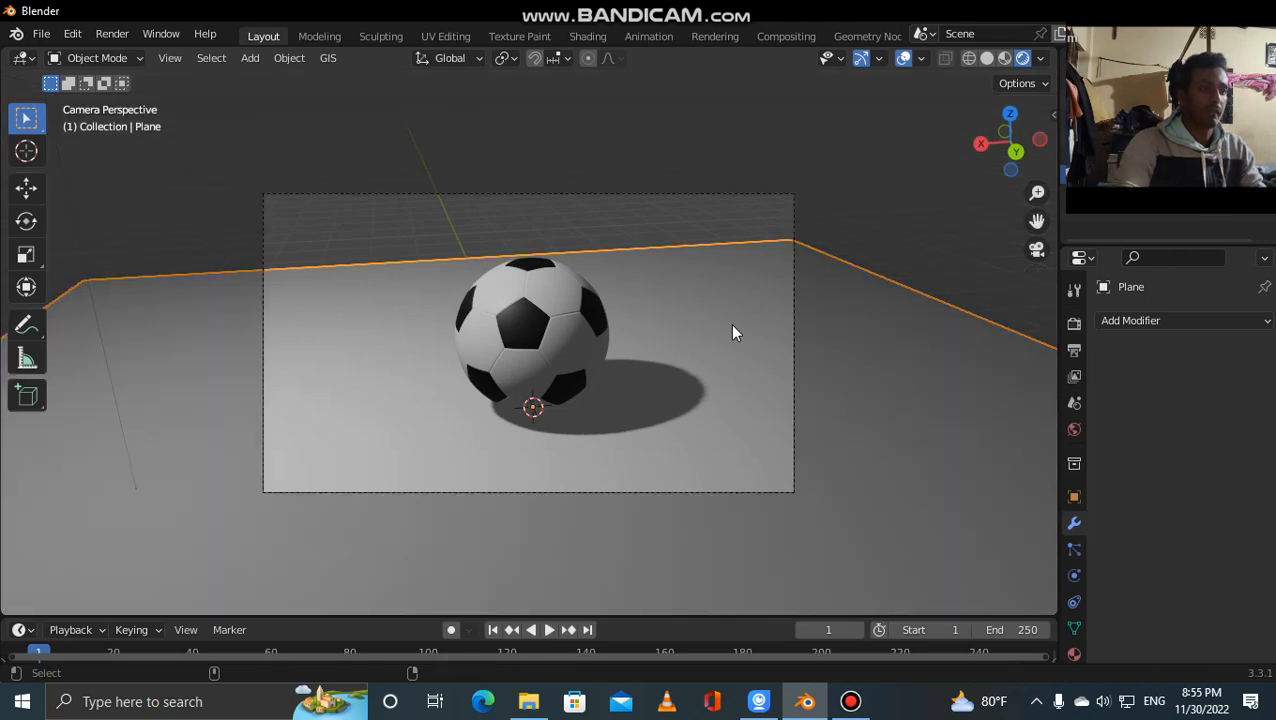